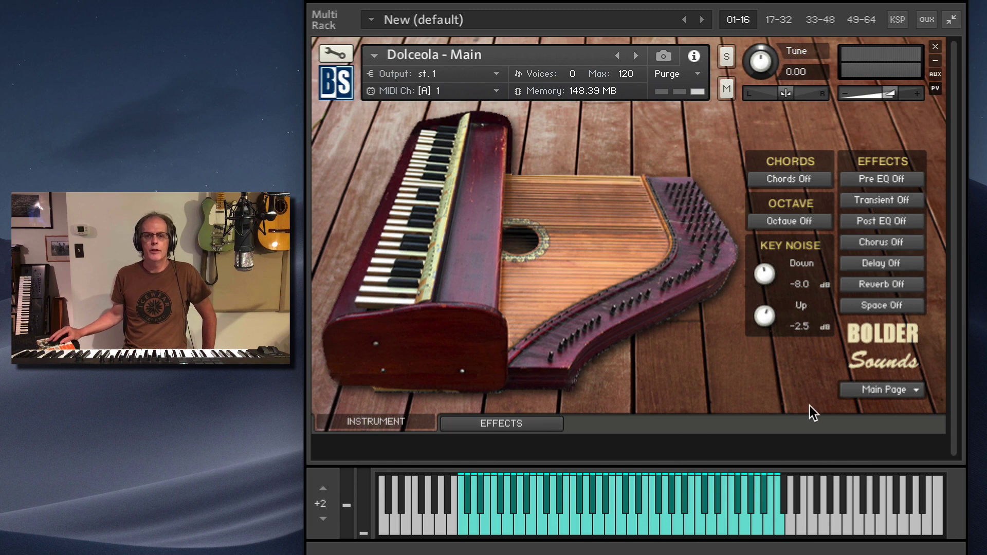
Look over the available instrument pages, switch the header to the snapshot view and browse the factory snapshots without loading one
click(874, 389)
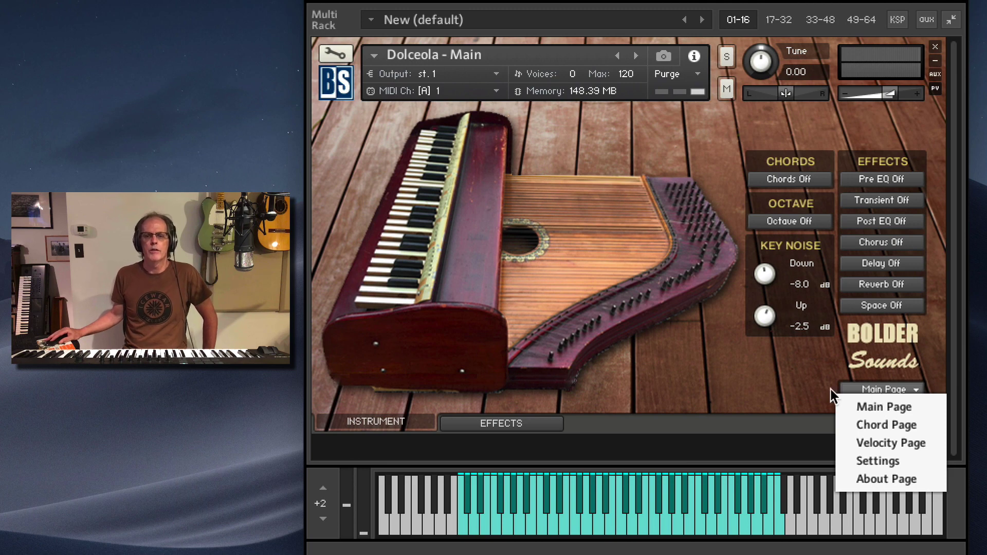
click(807, 387)
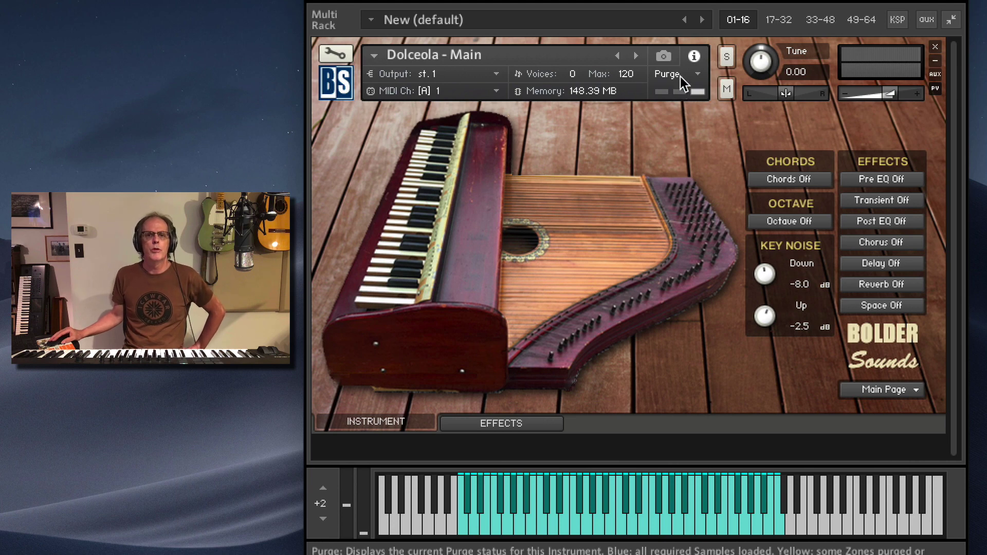
click(662, 56)
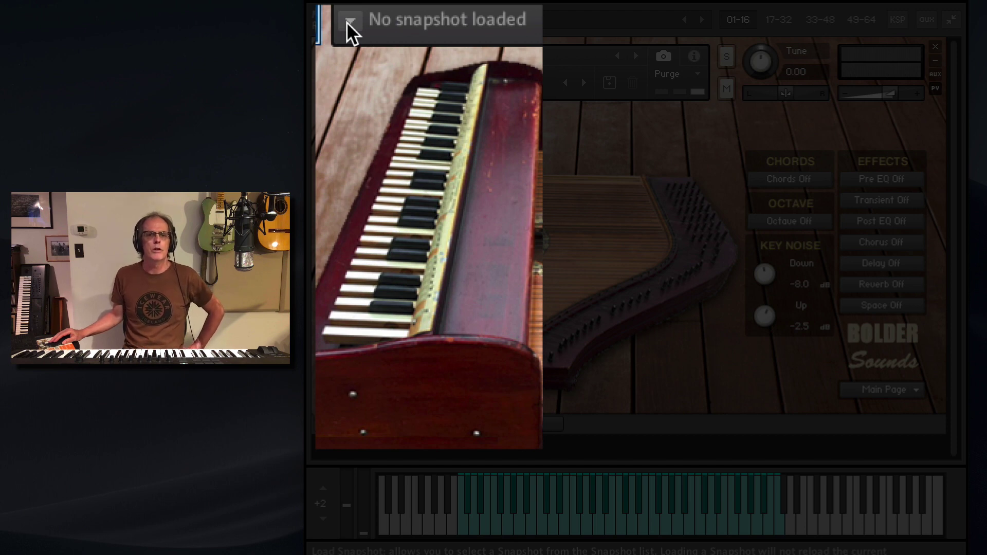
click(346, 22)
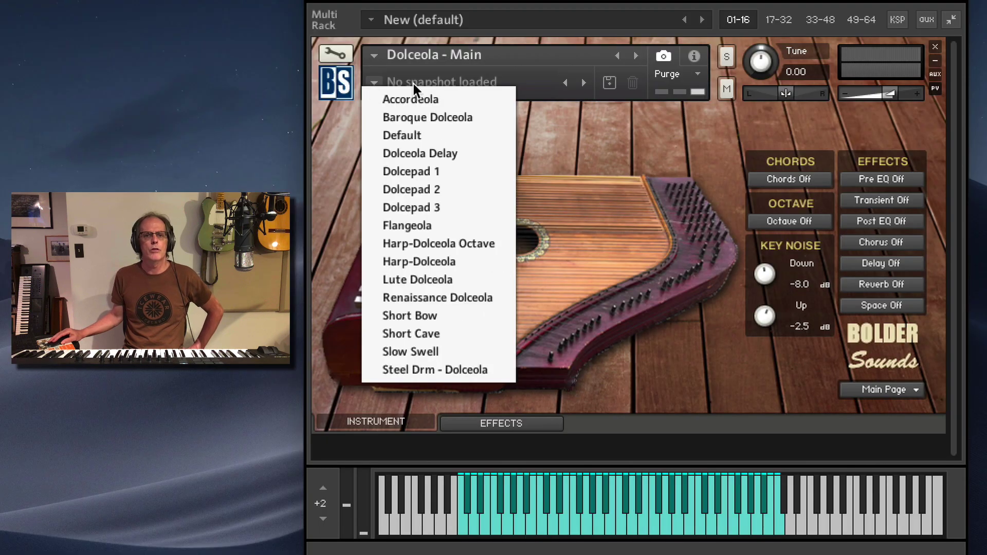
click(589, 116)
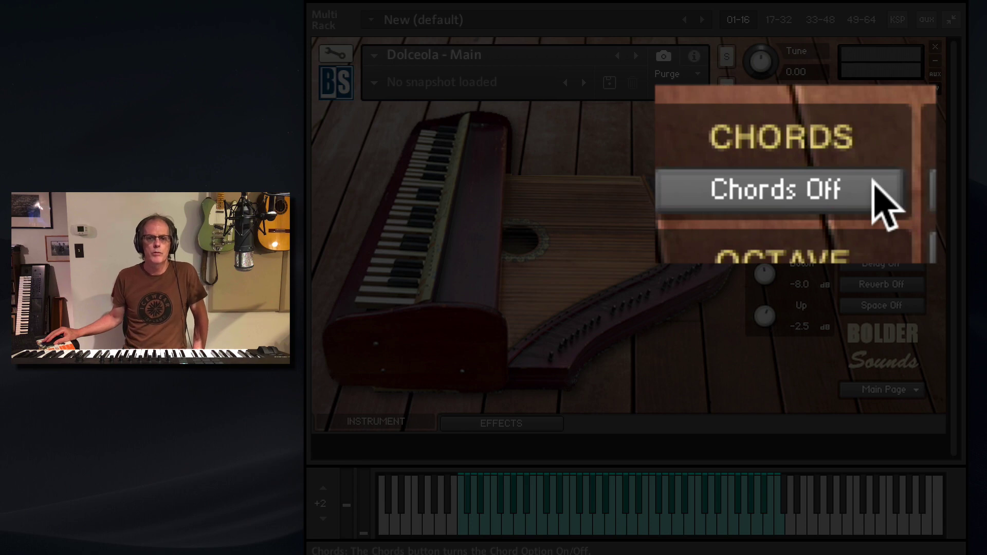
Switch the Chords option on and back off, and do the same with the Octave option
click(875, 181)
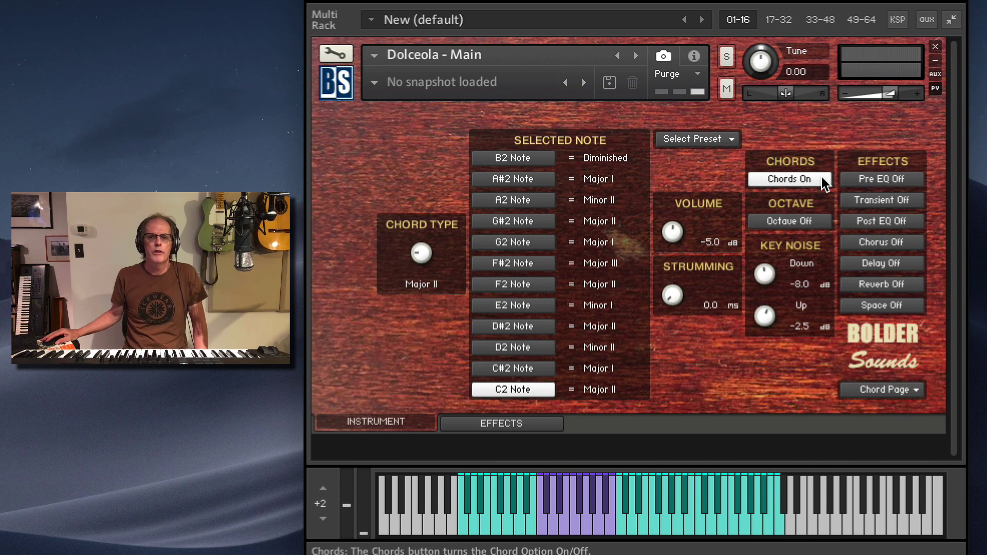
click(822, 177)
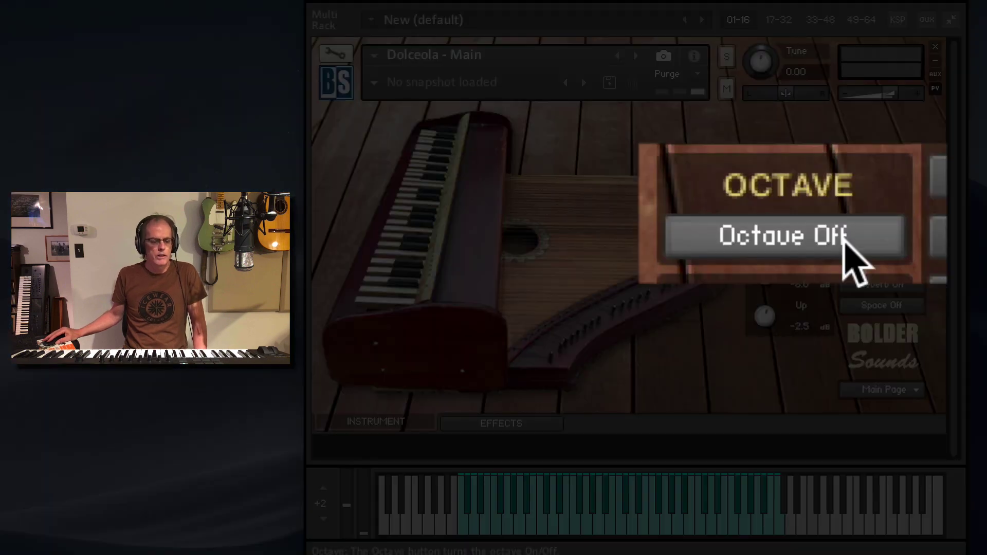
click(811, 223)
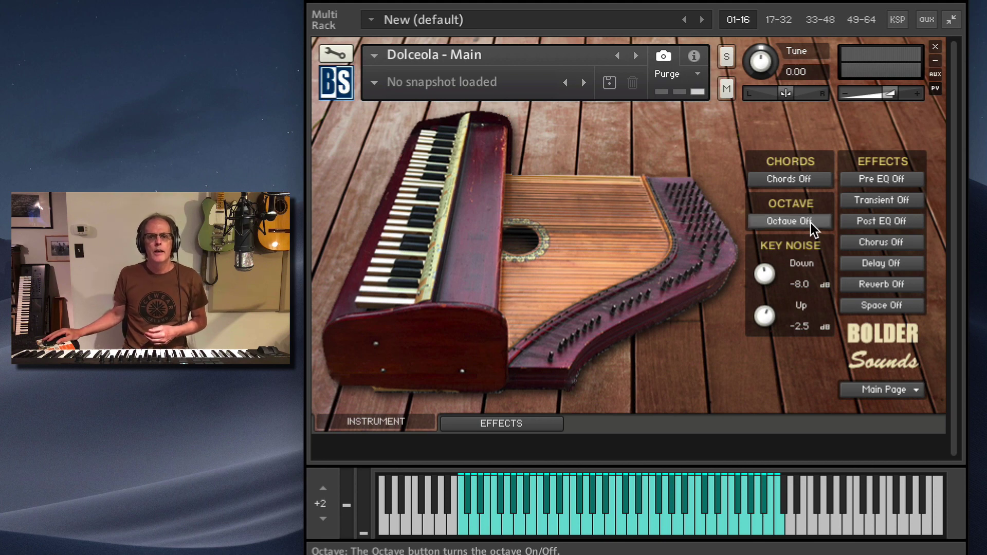
click(811, 224)
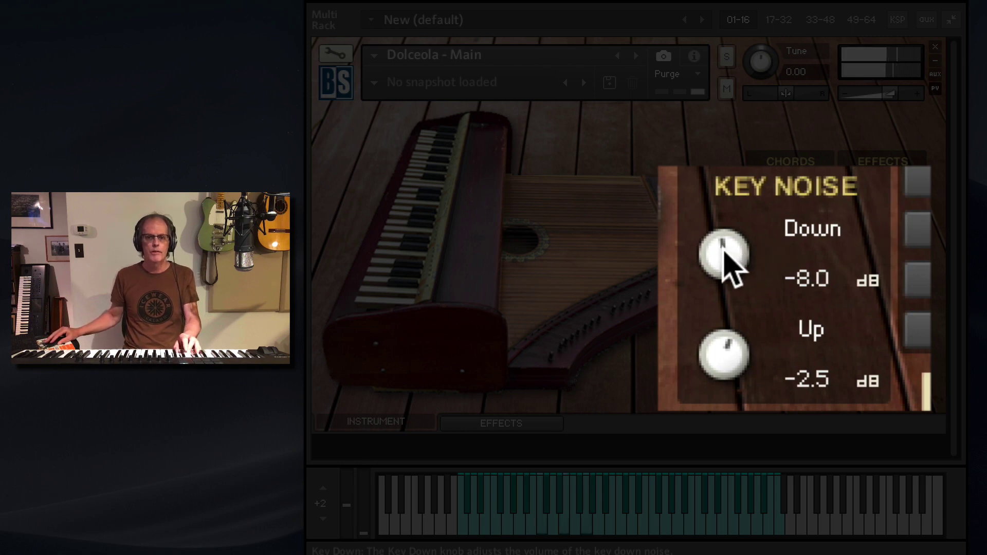
Try the key noise Down level at about 6.9 dB, at OFF and at about -20.4 dB
drag(726, 253, 726, 200)
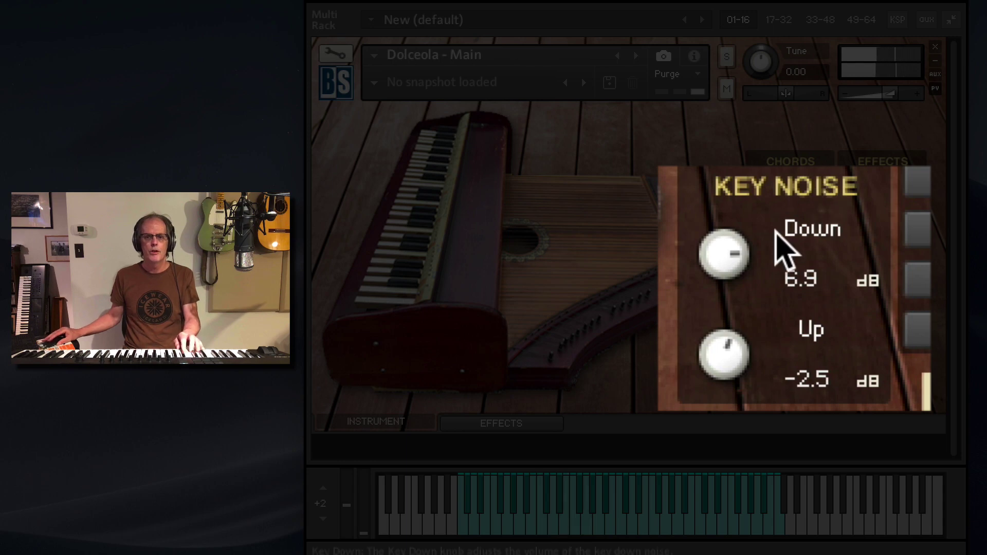
drag(734, 268, 743, 504)
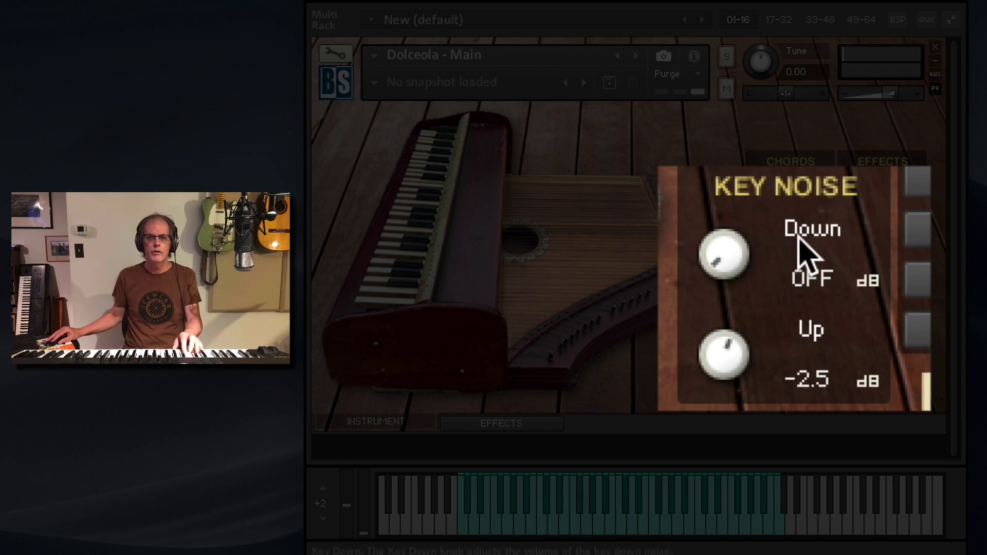
drag(734, 269, 719, 165)
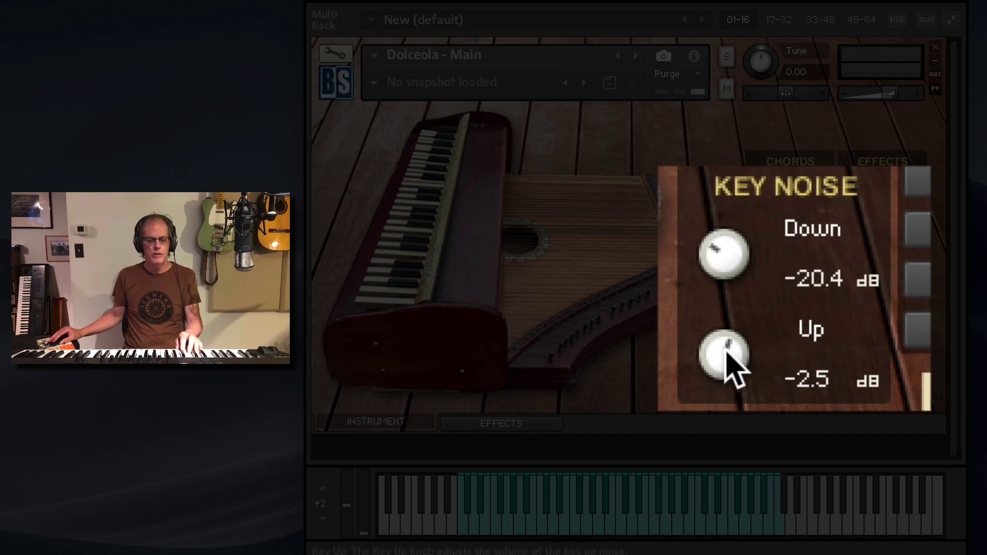
Try the key noise Up level at about 5.6 dB and -90.5 dB, and set the Down level to OFF
drag(726, 355, 724, 246)
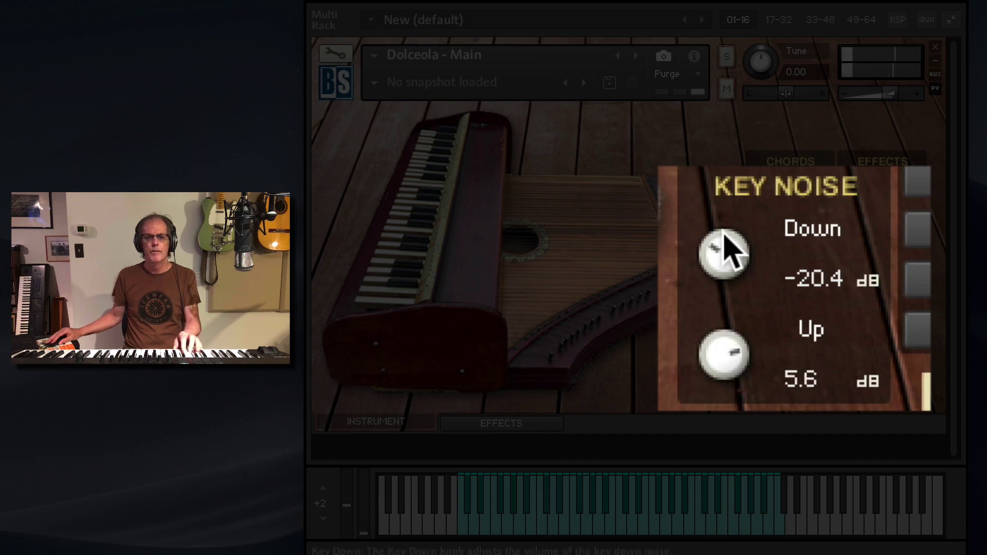
drag(724, 247, 890, 449)
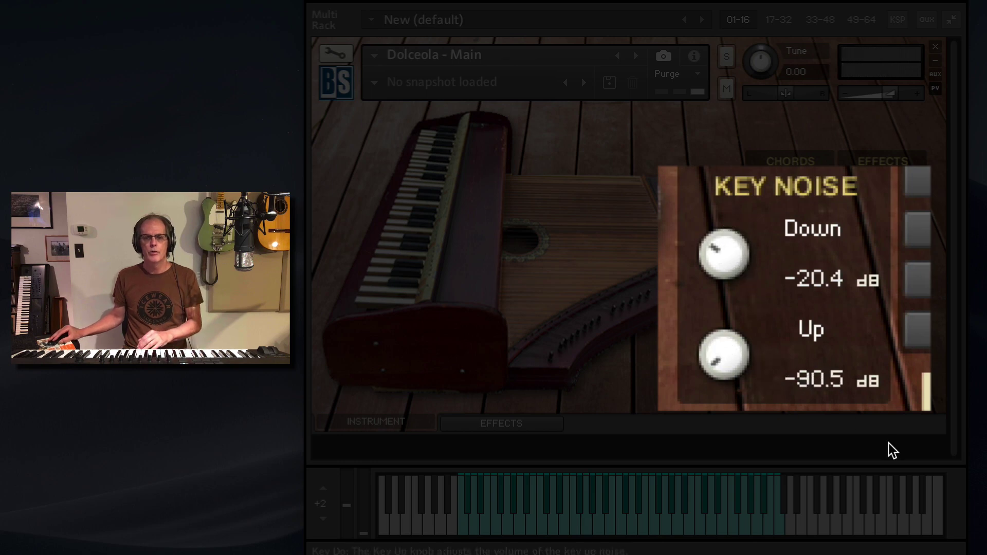
drag(717, 247, 717, 319)
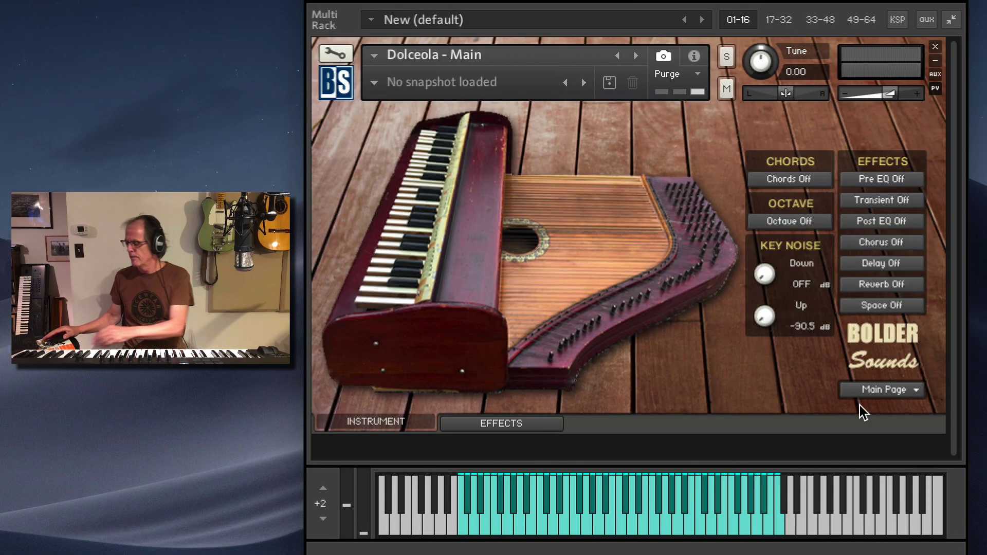
Reset the key noise Up level to -2.5 dB and the Down level to -10.6 dB
super+click(765, 316)
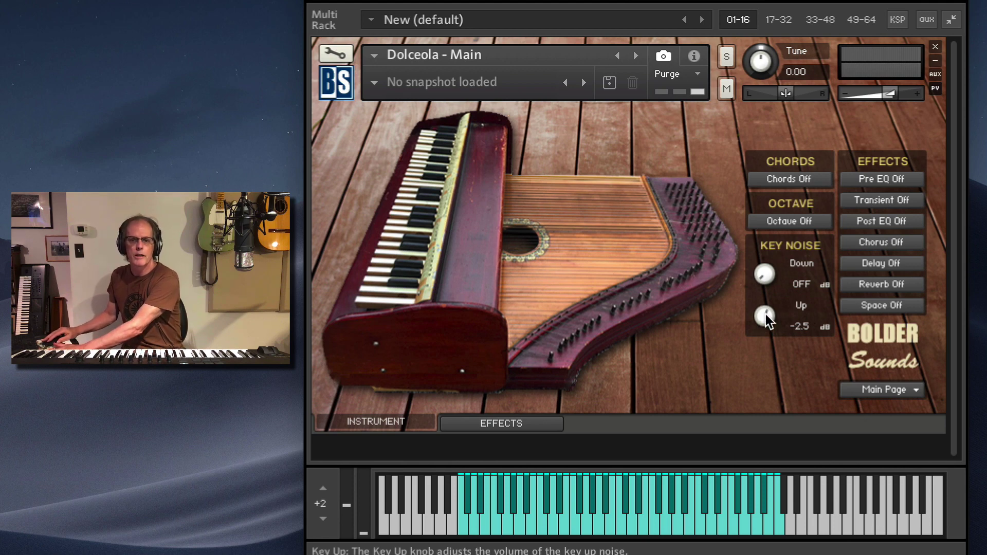
super+click(764, 275)
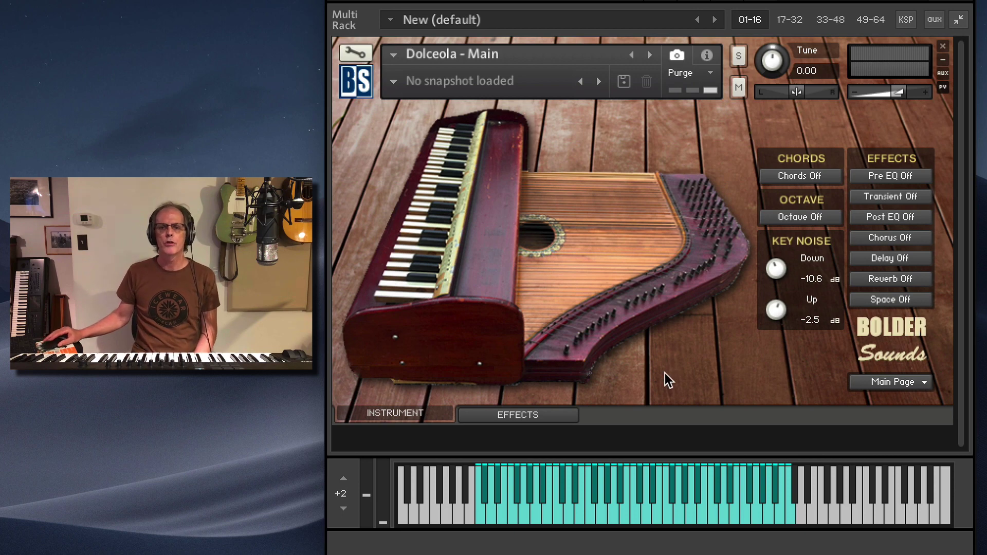
Check the available pages and turn the Chords option on to bring up the Chord Page
click(903, 381)
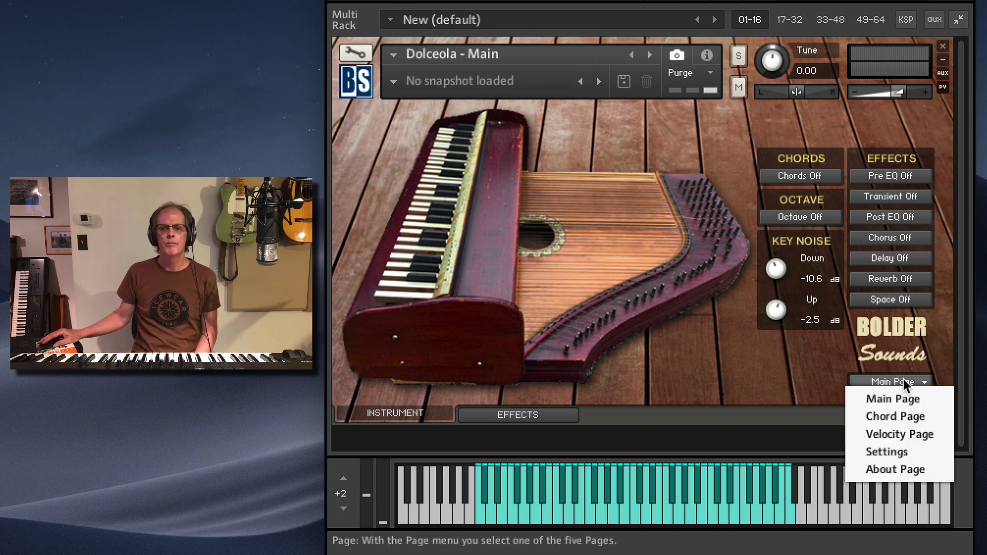
click(784, 390)
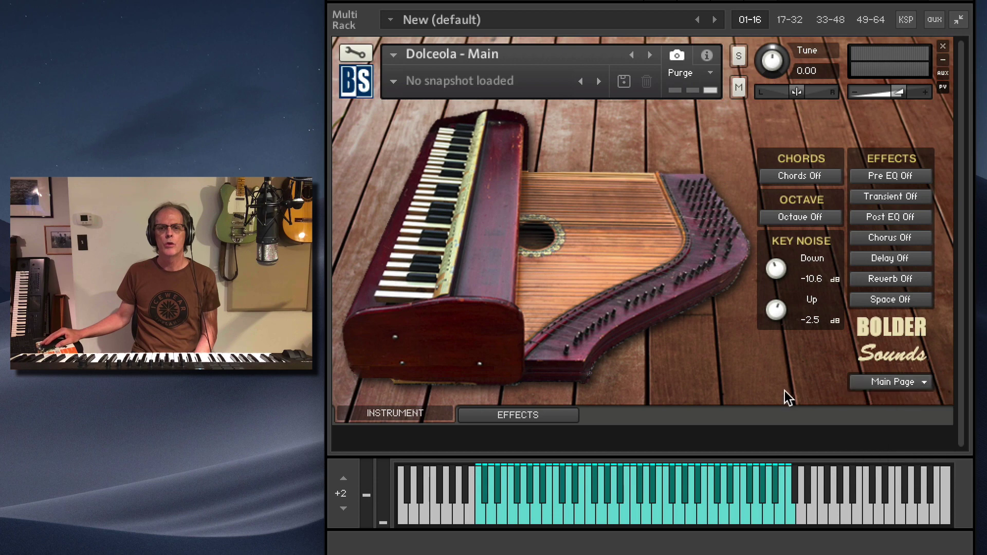
click(827, 176)
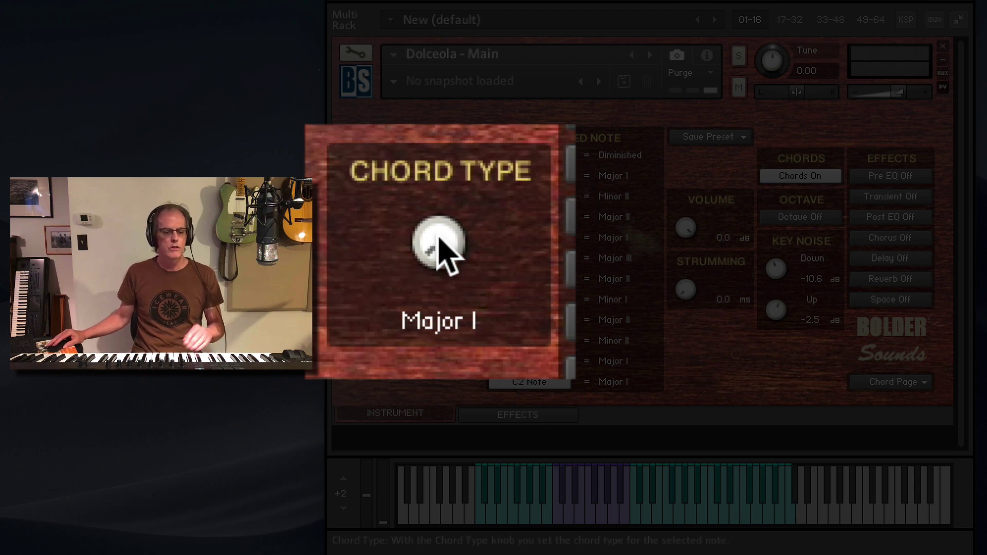
Try the Major II, Major III, Minor I and Diminished chord types on the C2 note, returning it to Major I
drag(438, 247, 440, 180)
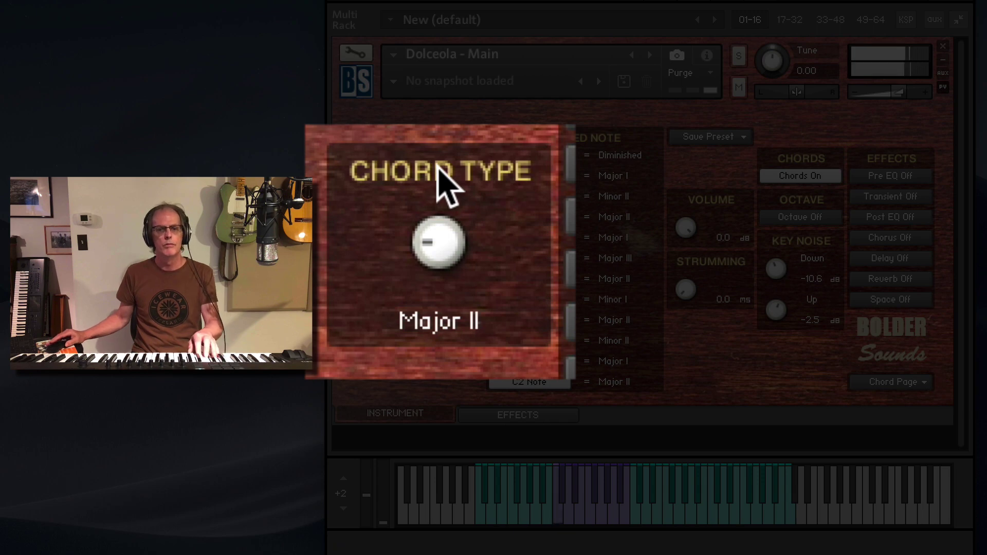
drag(432, 228, 429, 140)
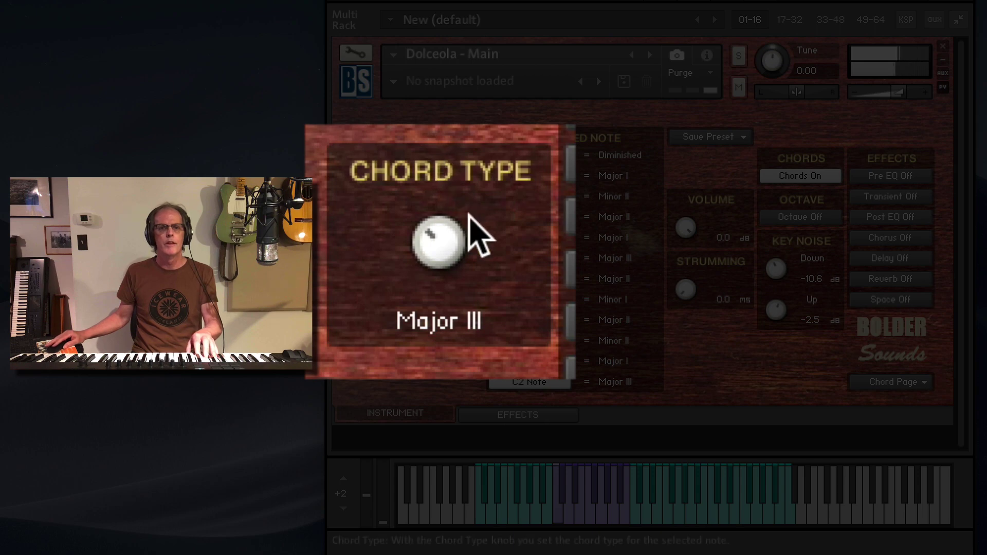
drag(443, 184, 438, 154)
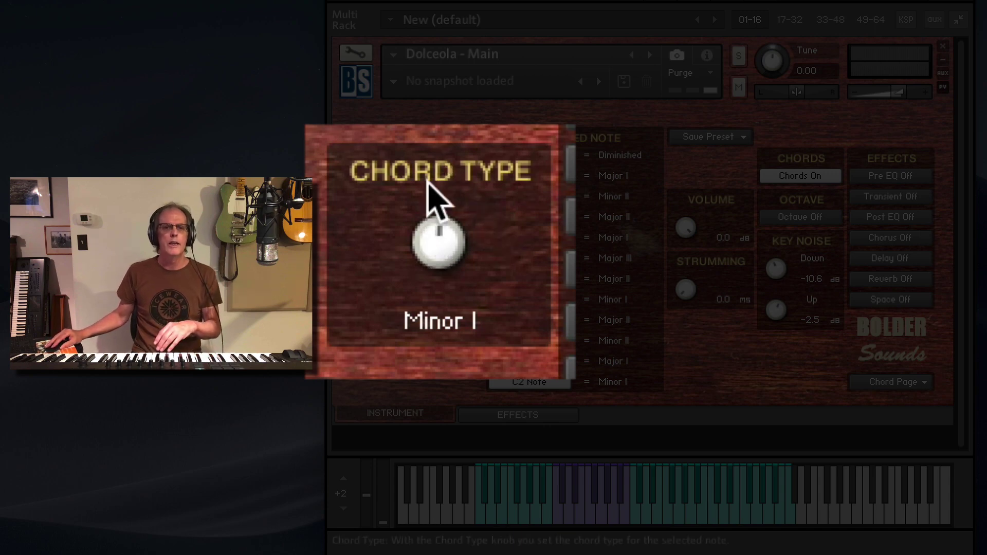
drag(434, 192, 439, 108)
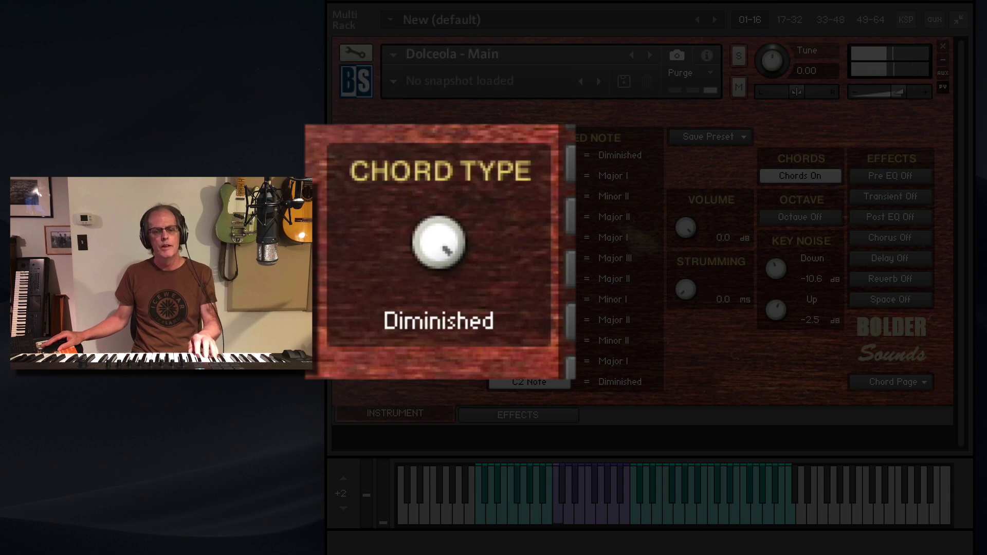
drag(439, 238, 557, 549)
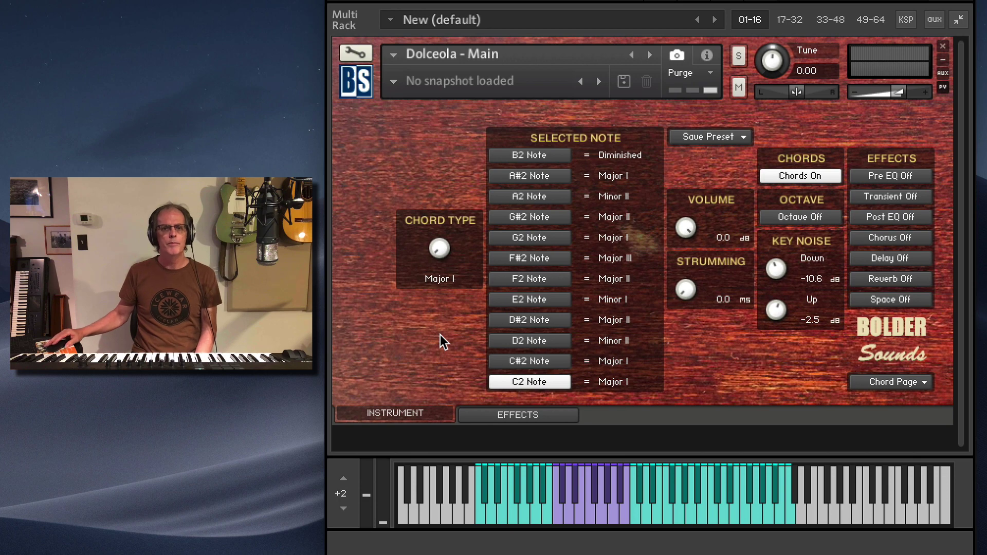
Look over the chord preset options, and try a chord volume of about -4.3 dB before resetting it to 0.0 dB
click(744, 137)
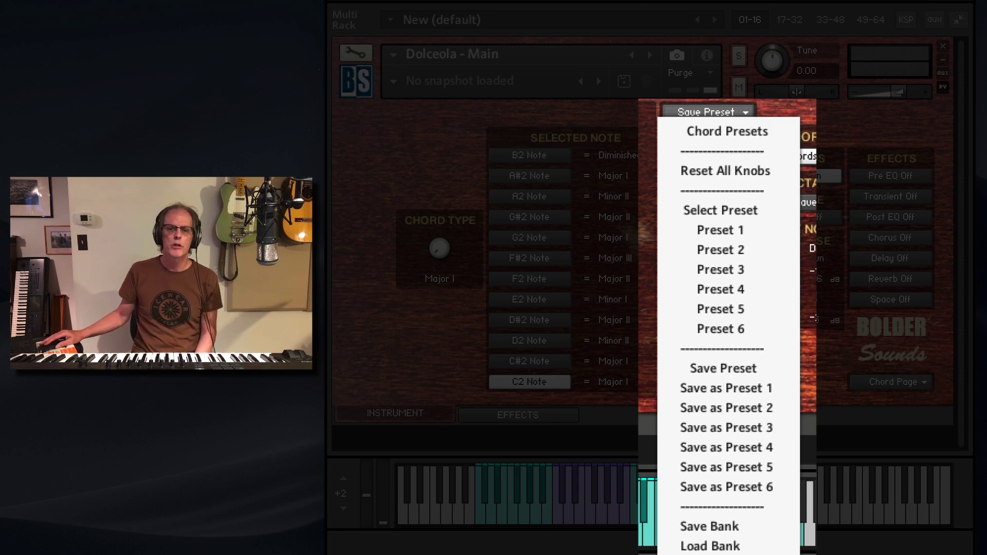
click(735, 359)
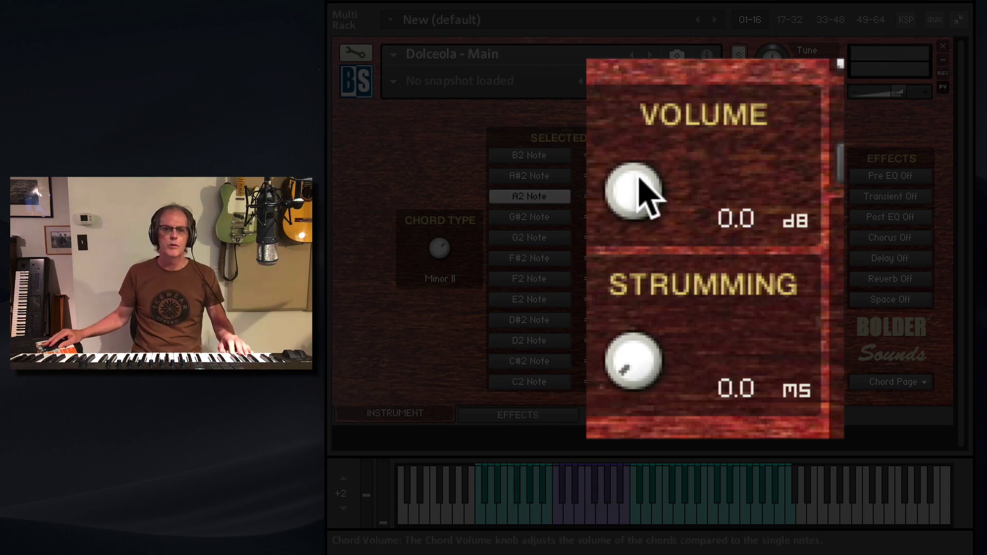
drag(640, 180, 649, 451)
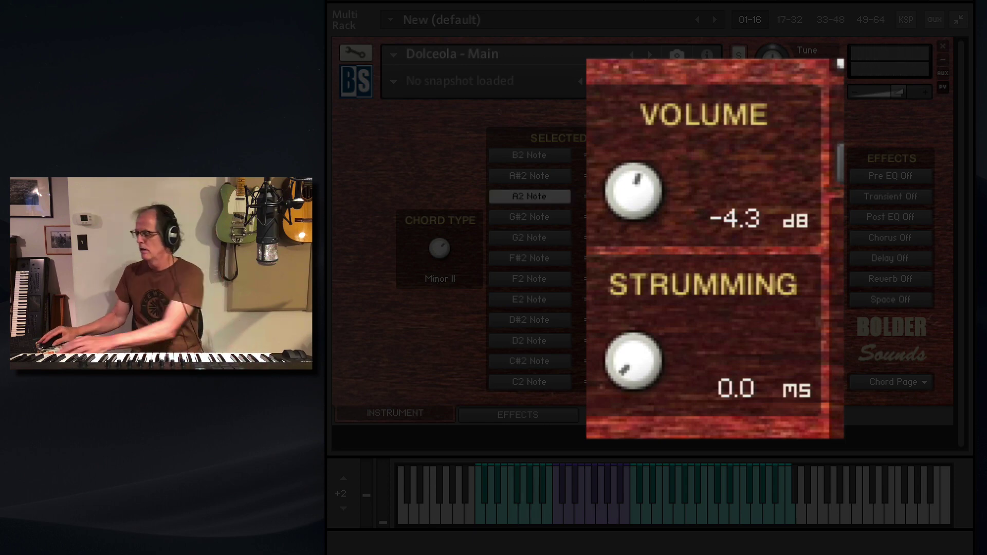
ctrl+click(644, 175)
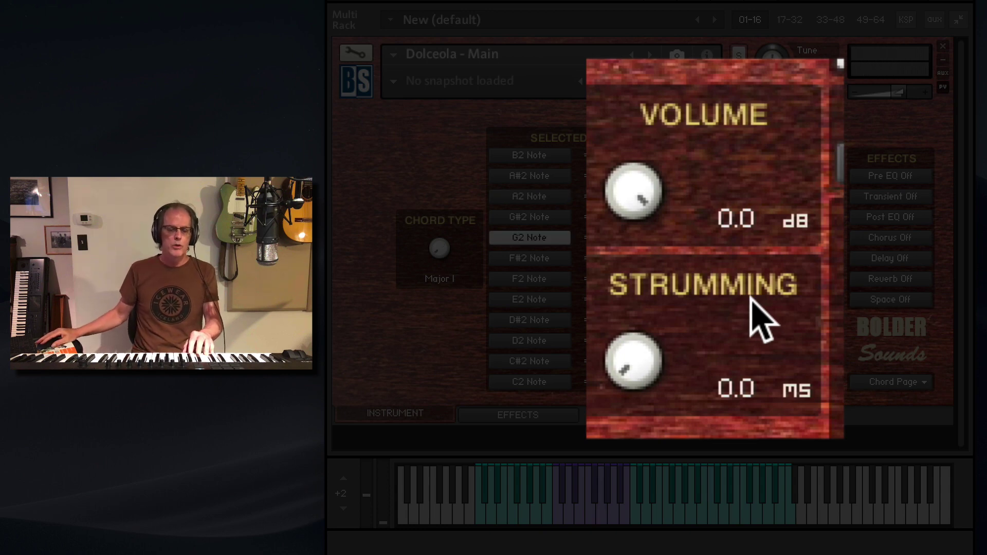
Try strumming times of about 20.7, 39.3 and 50.0 ms on the chords, and reset strumming to 0.0 ms
drag(645, 359, 637, 225)
drag(637, 360, 650, 298)
drag(633, 360, 641, 299)
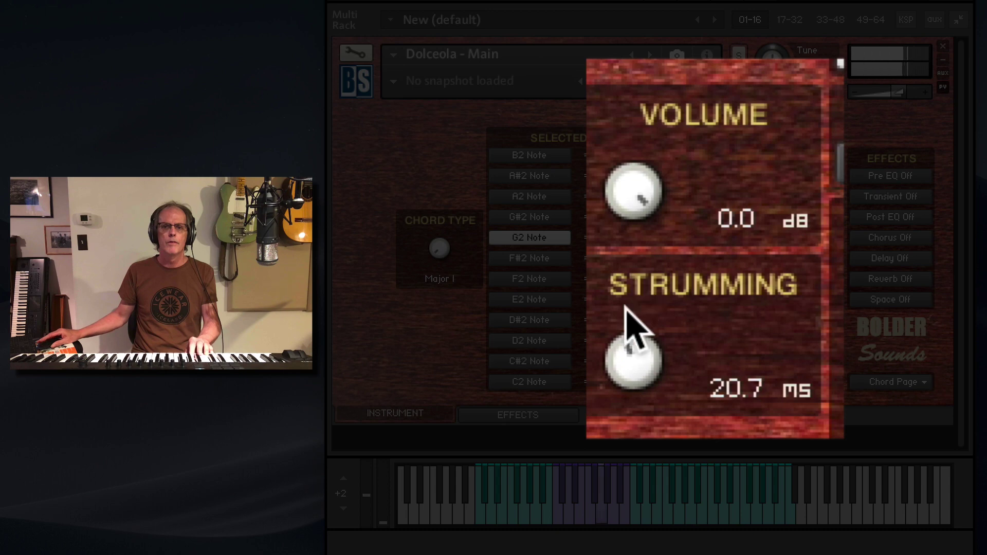
drag(627, 342, 694, 132)
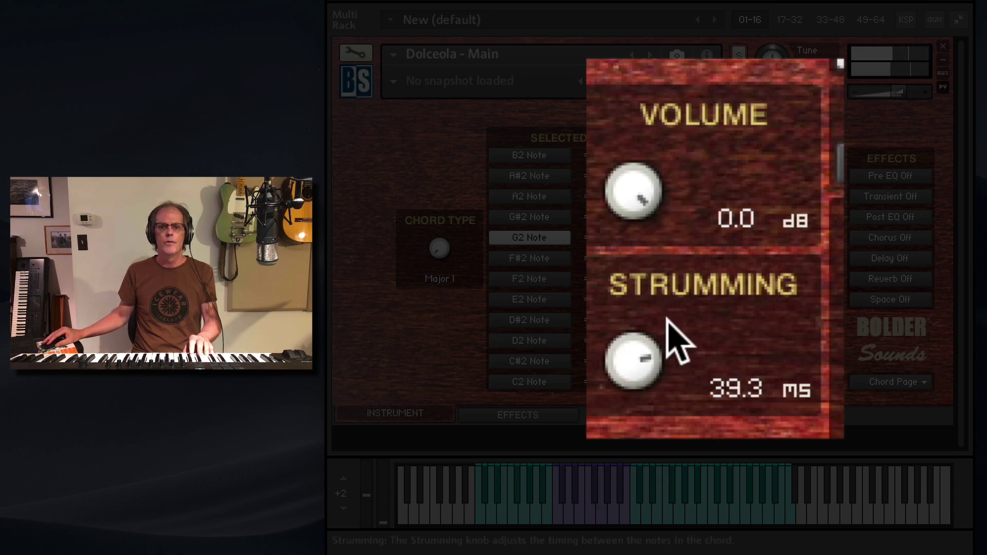
drag(664, 324, 667, 202)
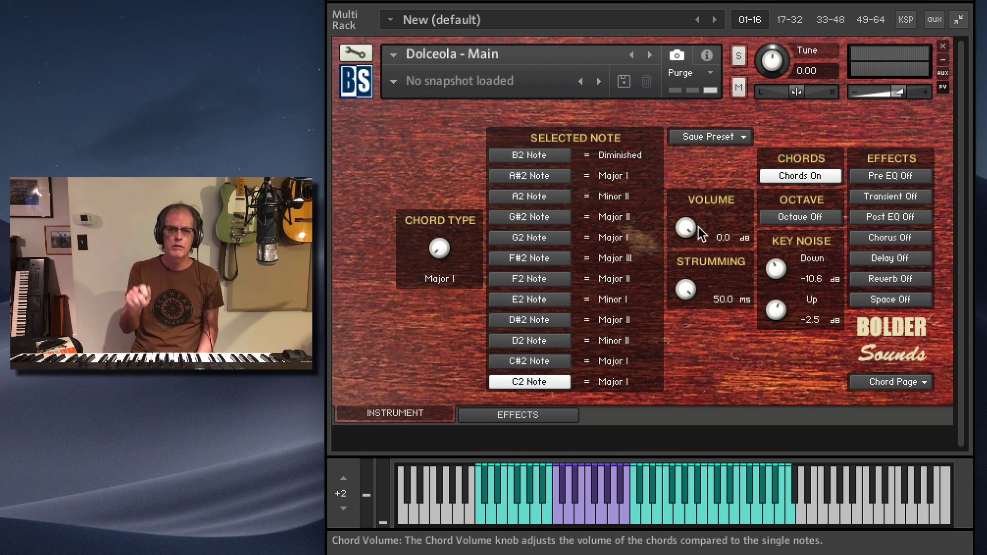
super+click(688, 291)
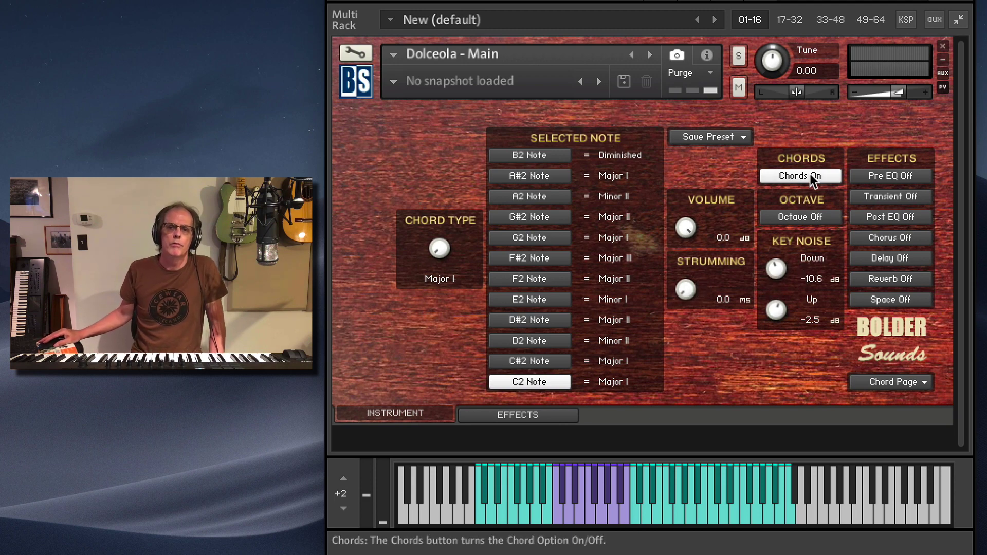
Turn the Octave option on and raise the chord strumming time to about 42.4 ms
click(813, 216)
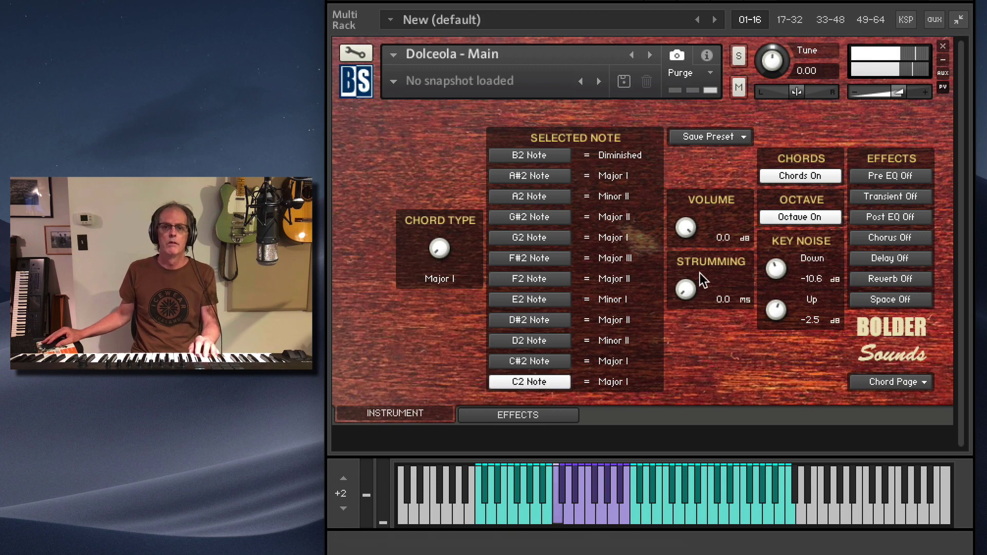
mouse_move(700, 281)
mouse_down()
mouse_move(686, 283)
mouse_move(686, 267)
mouse_up()
drag(678, 127, 684, 88)
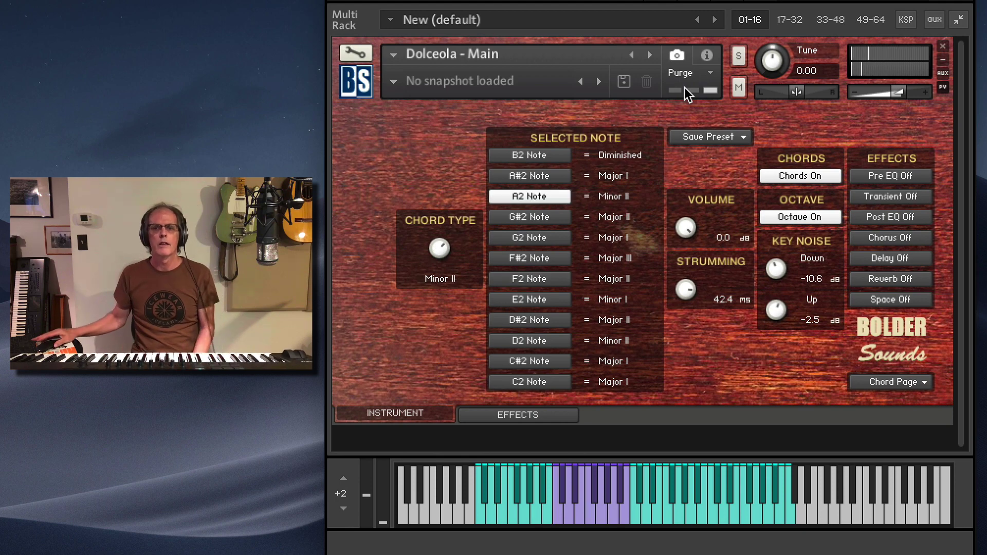
Turn the Octave option off and show the Velocity page of the instrument
click(808, 214)
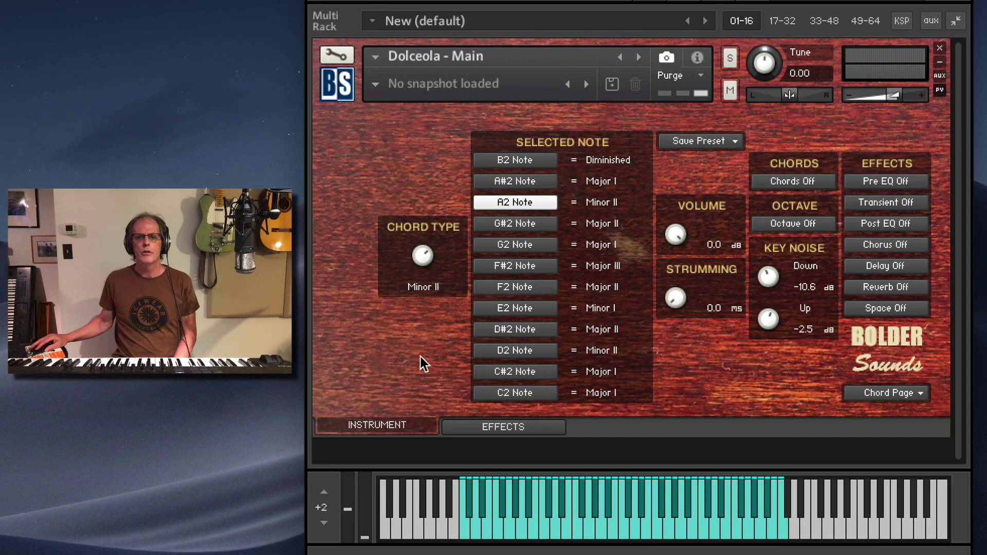
click(901, 393)
click(878, 446)
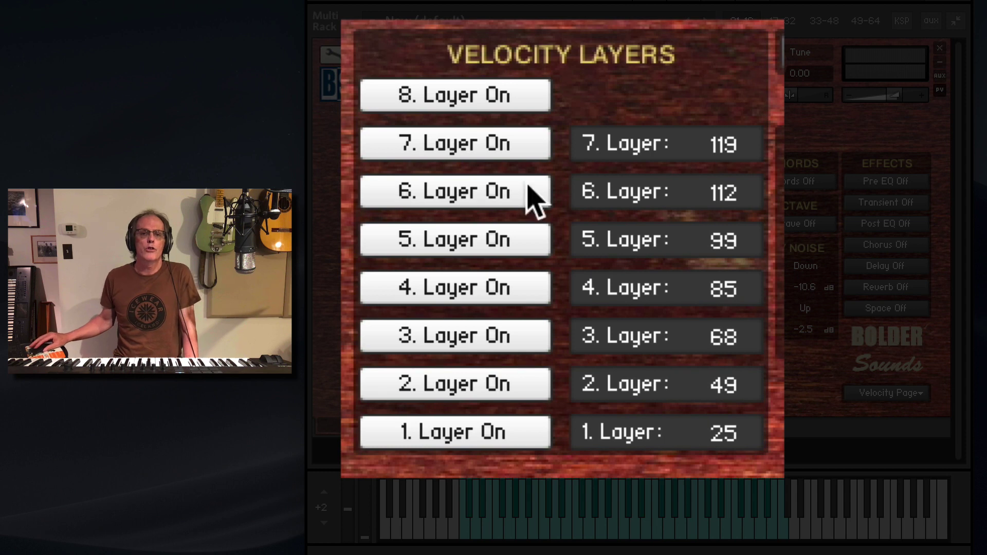
Turn off velocity layers 8 down to 2 one by one, leaving only layer 1 on
click(502, 95)
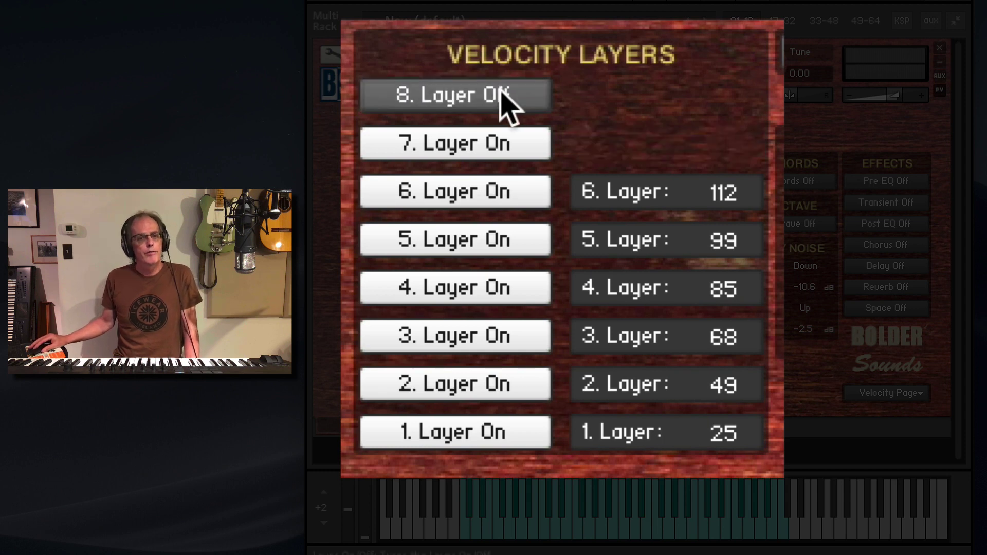
click(514, 148)
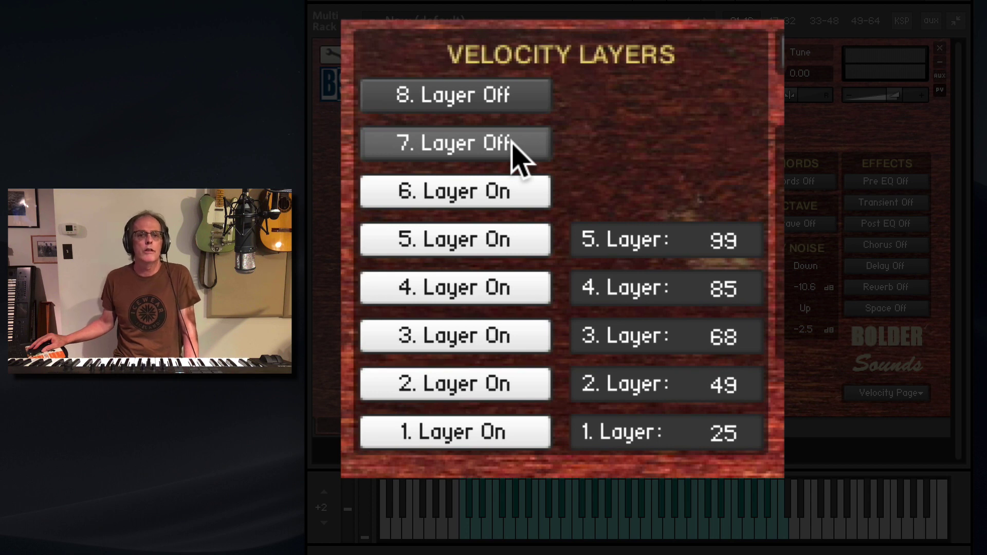
click(499, 194)
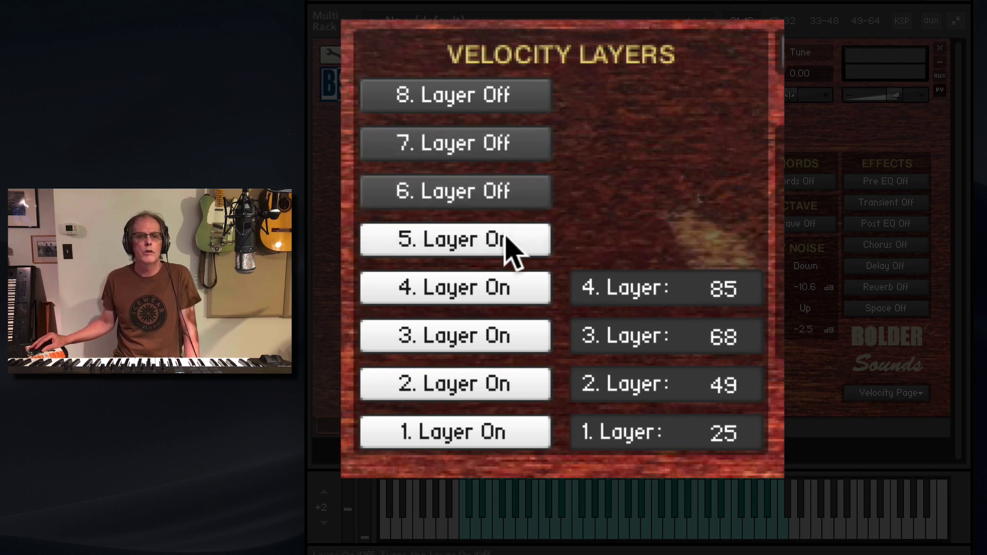
click(509, 245)
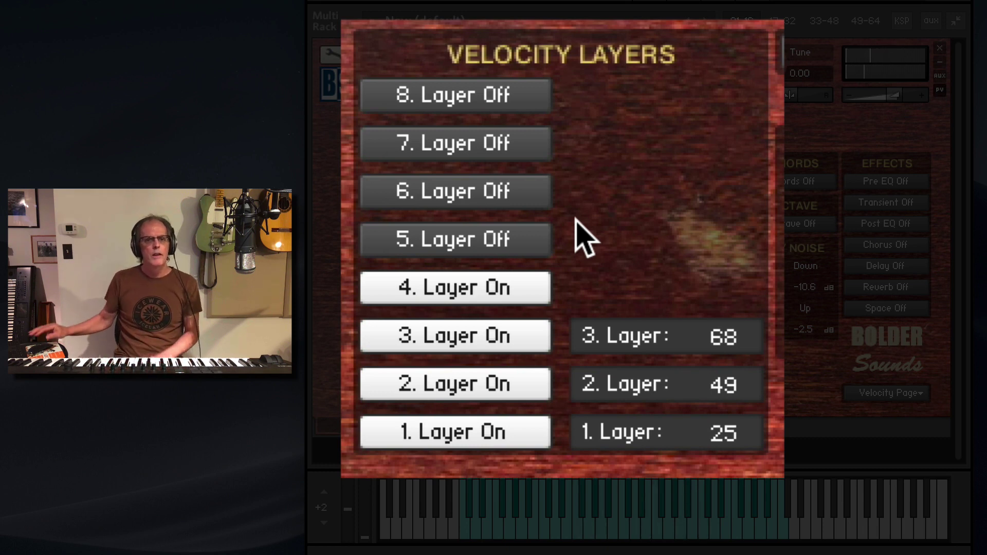
click(517, 297)
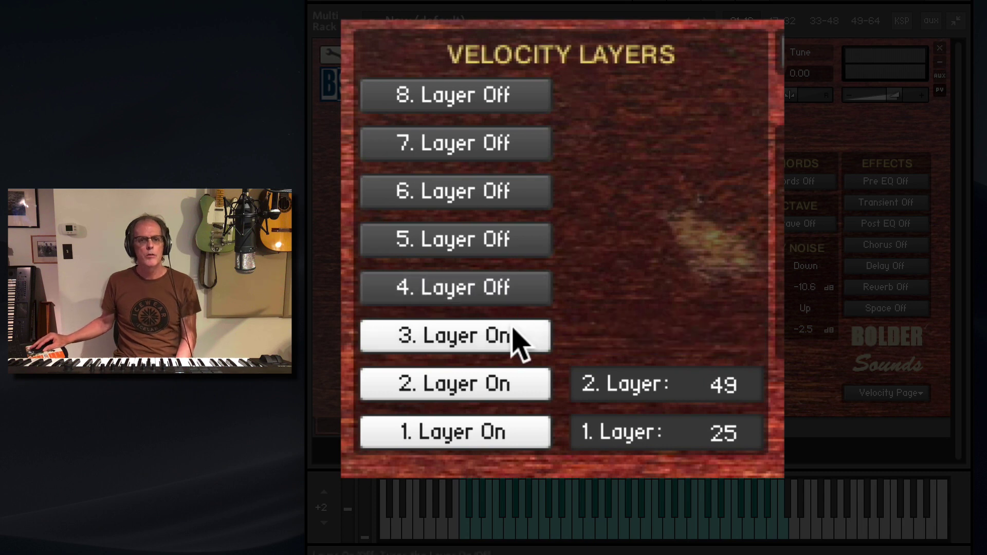
click(516, 340)
click(535, 393)
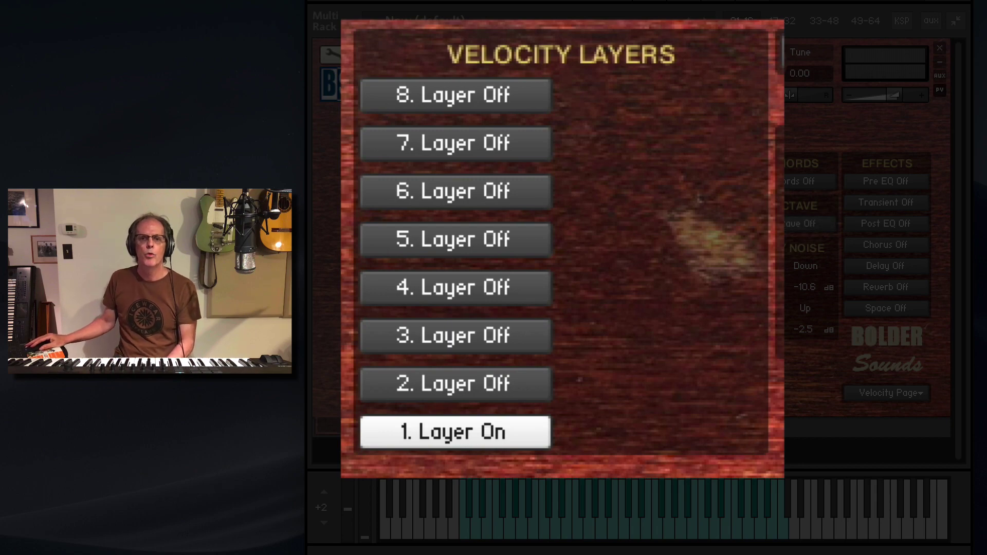
Turn velocity layers 3, 5 and 7 back on and look over the layer preset options
click(486, 338)
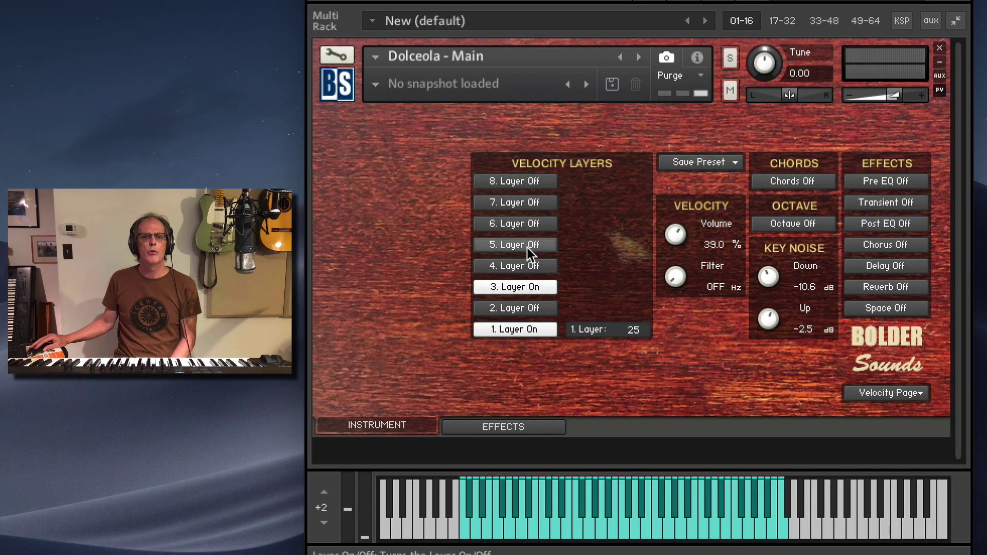
click(528, 246)
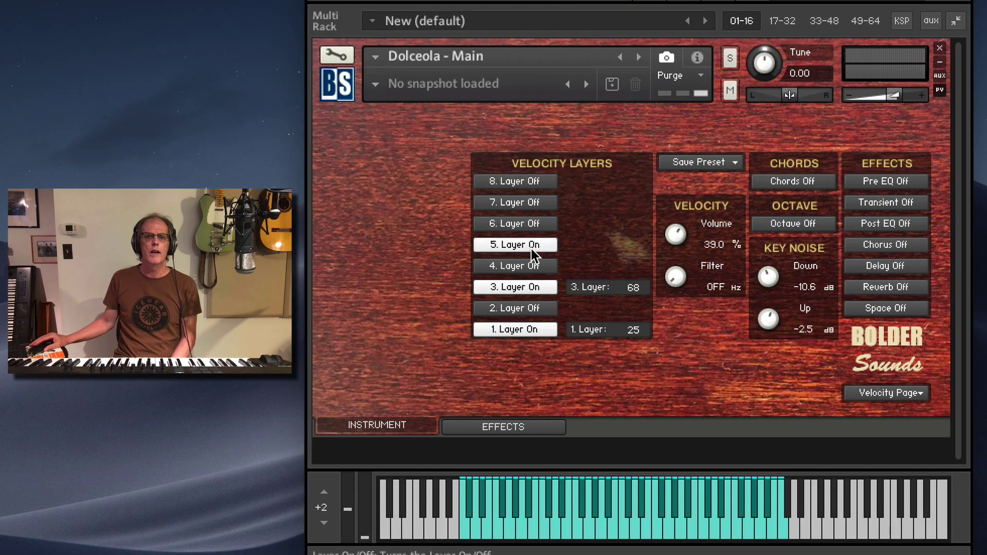
click(528, 203)
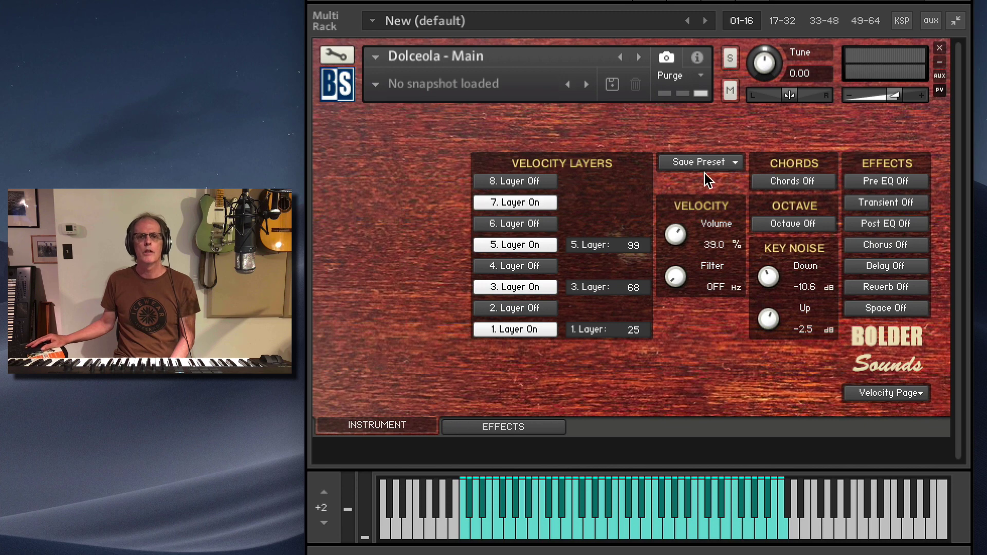
click(722, 165)
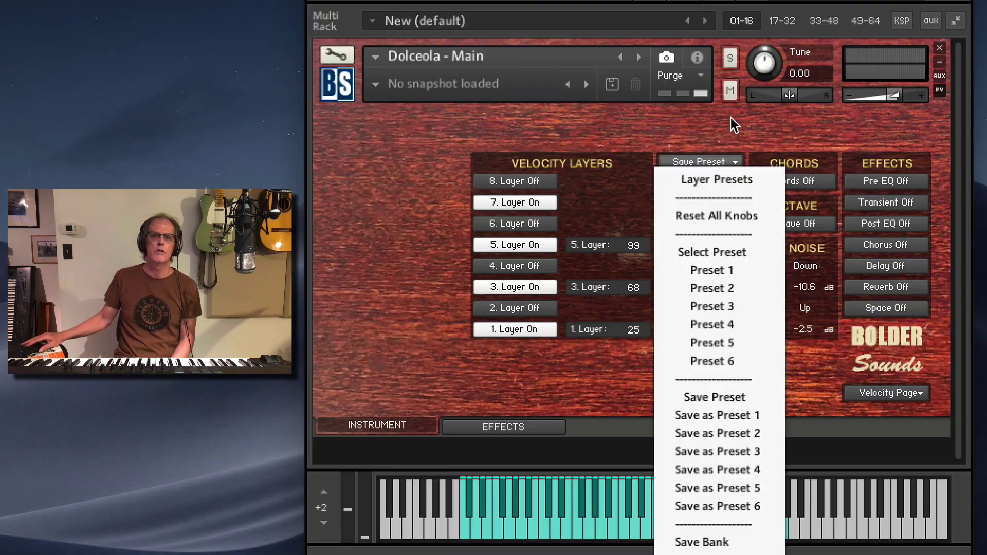
click(734, 124)
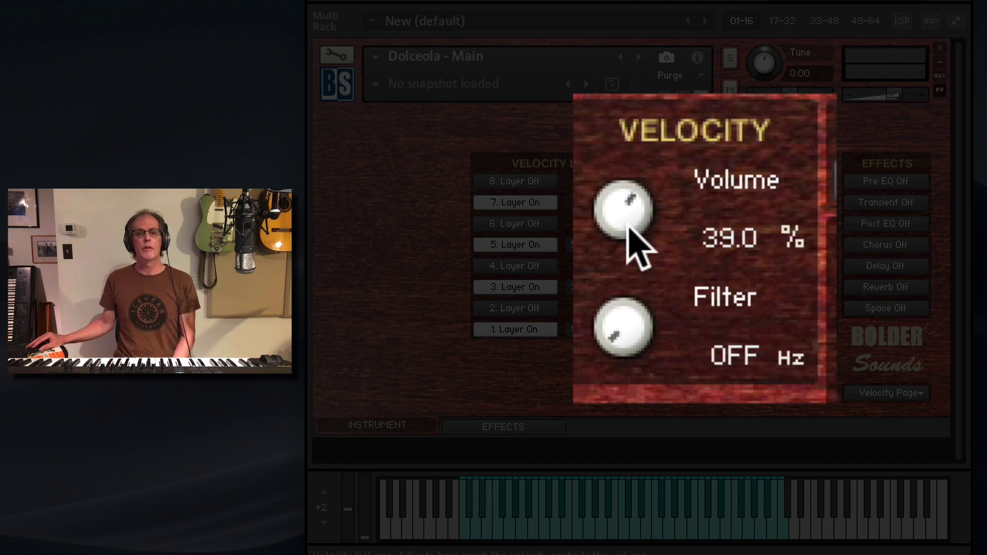
Try the velocity volume at OFF, set it to about 31.0 %, and try the velocity filter
drag(637, 205, 670, 531)
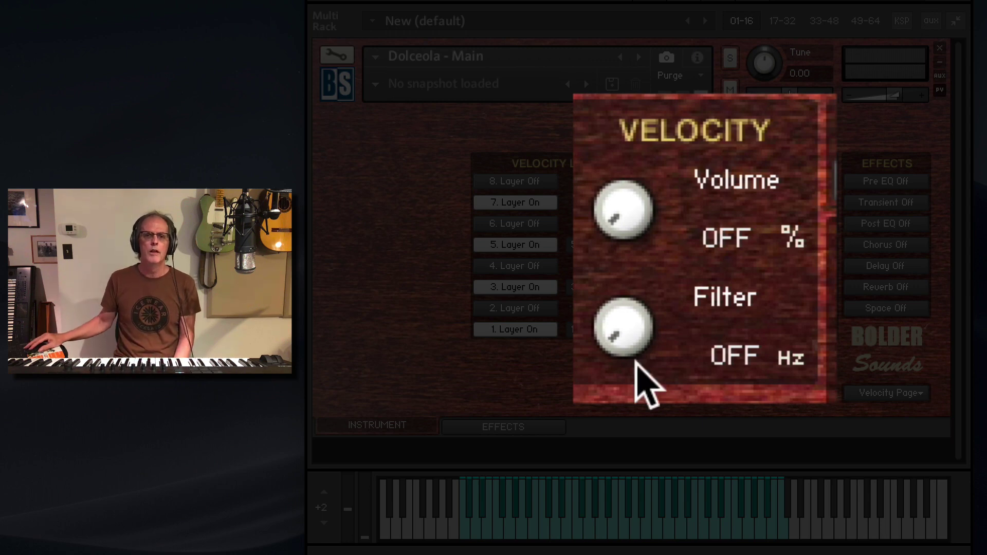
drag(623, 215, 668, 111)
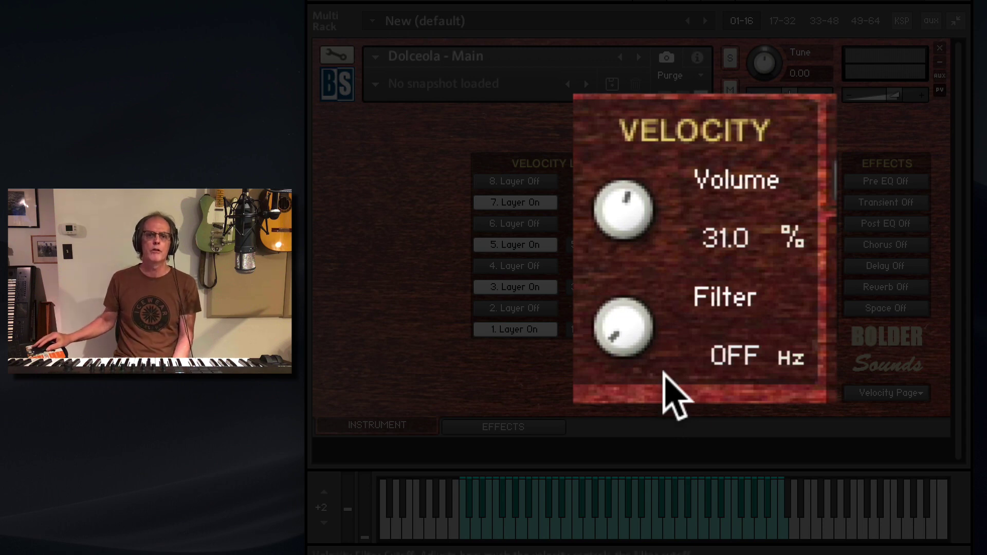
mouse_move(622, 300)
mouse_down()
mouse_move(621, 273)
mouse_move(621, 308)
mouse_up()
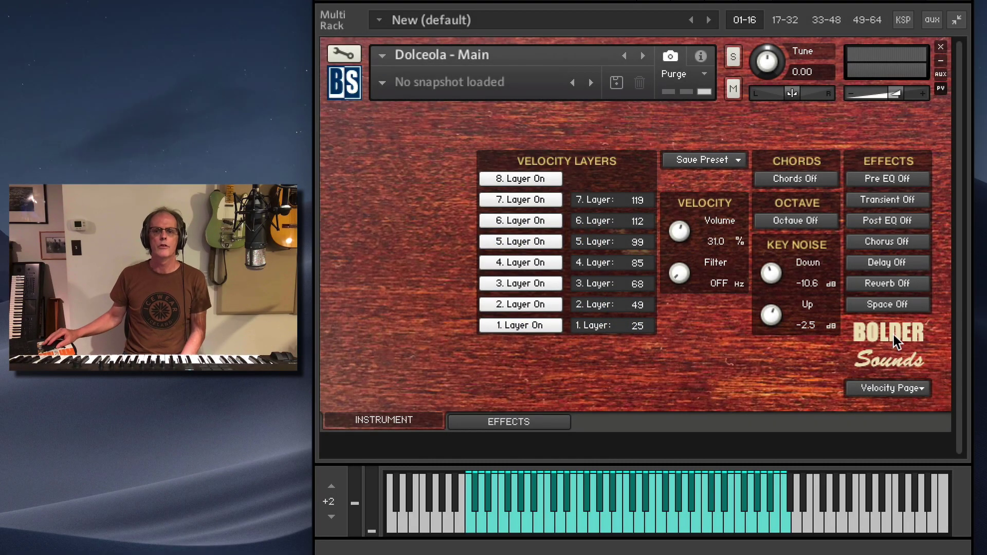
Show the Settings page and try the panning spread at mono and 100.0, returning it to 3.1
click(906, 386)
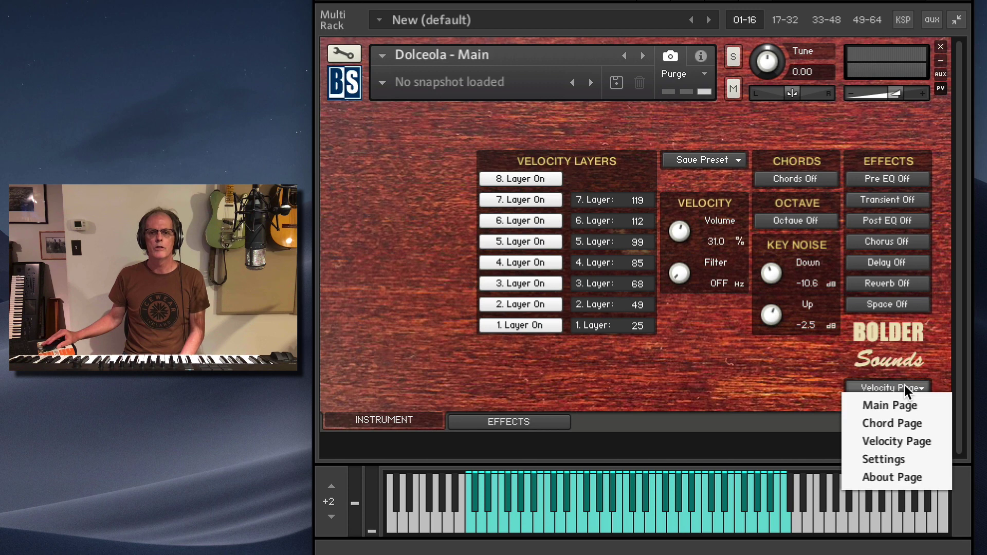
click(909, 457)
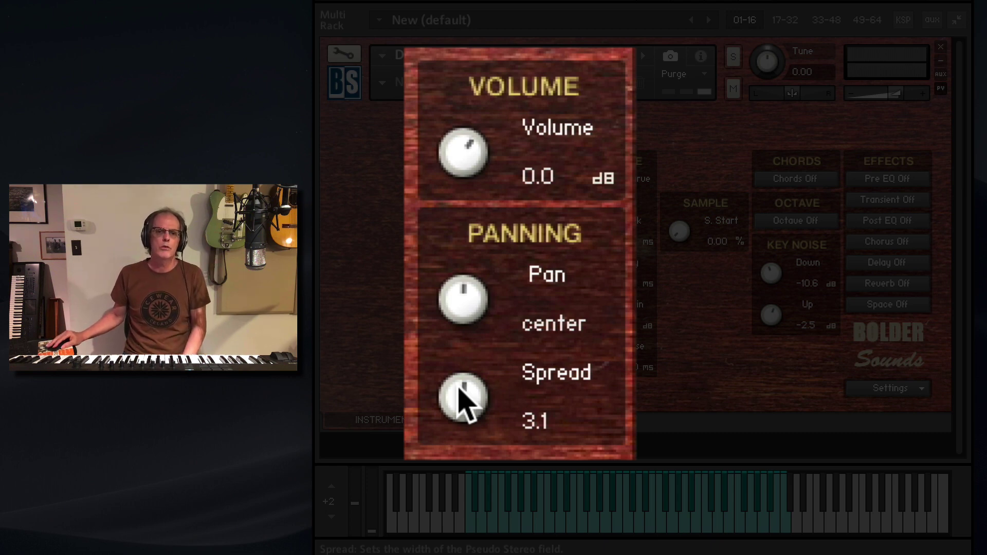
drag(459, 389, 478, 419)
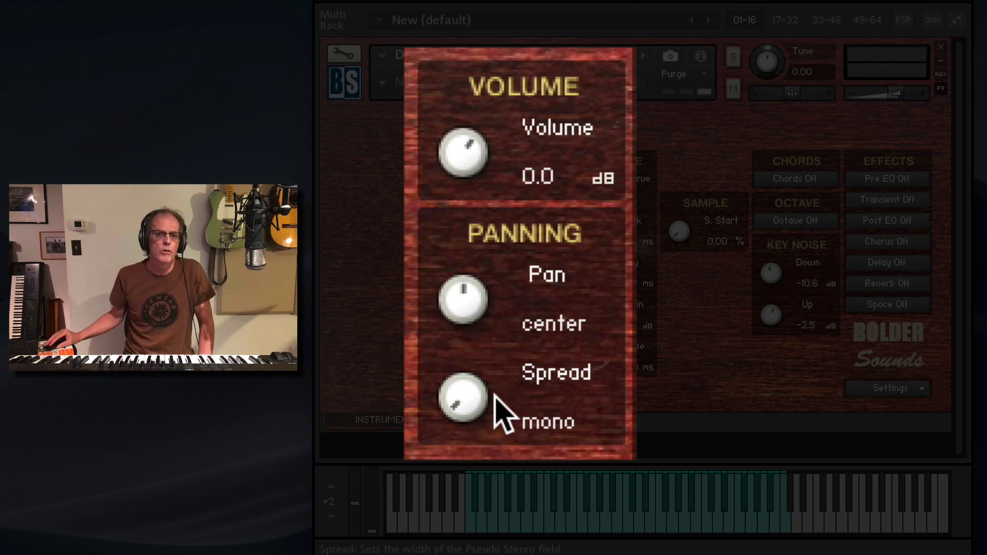
drag(469, 404, 434, 273)
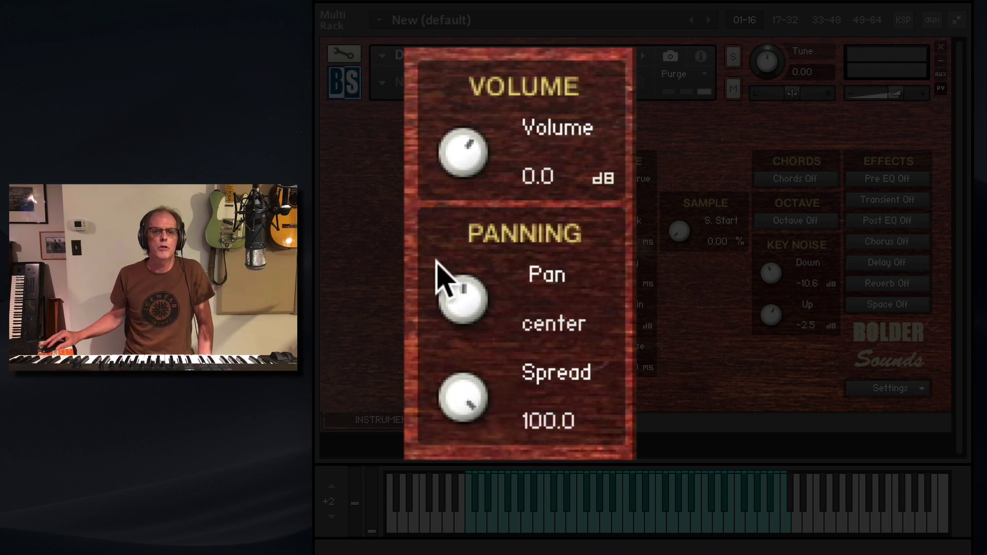
drag(482, 396, 469, 514)
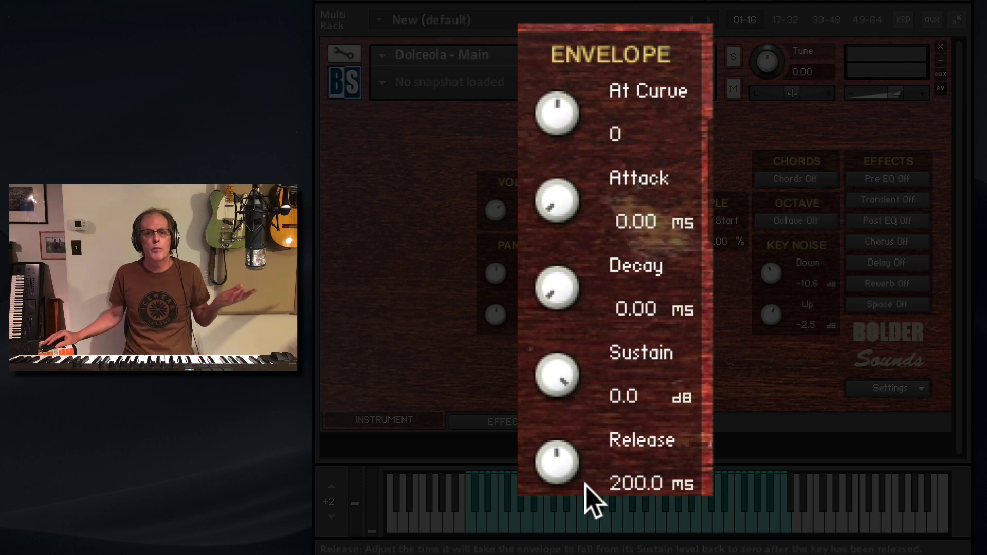
Set the envelope release to about 9.0k ms and the sample start to about 9.0 %, briefly trying the Octave option
drag(557, 467, 535, 267)
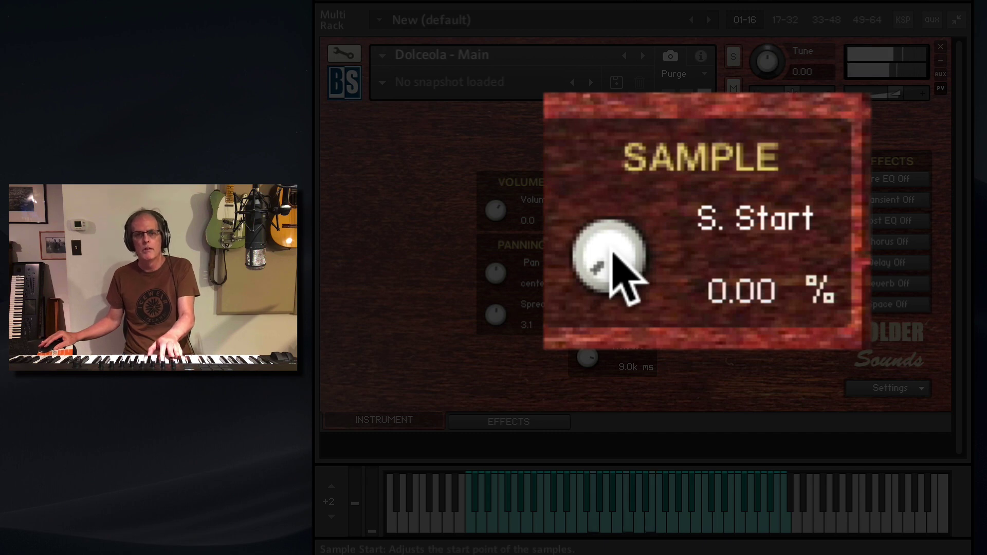
drag(612, 253, 607, 31)
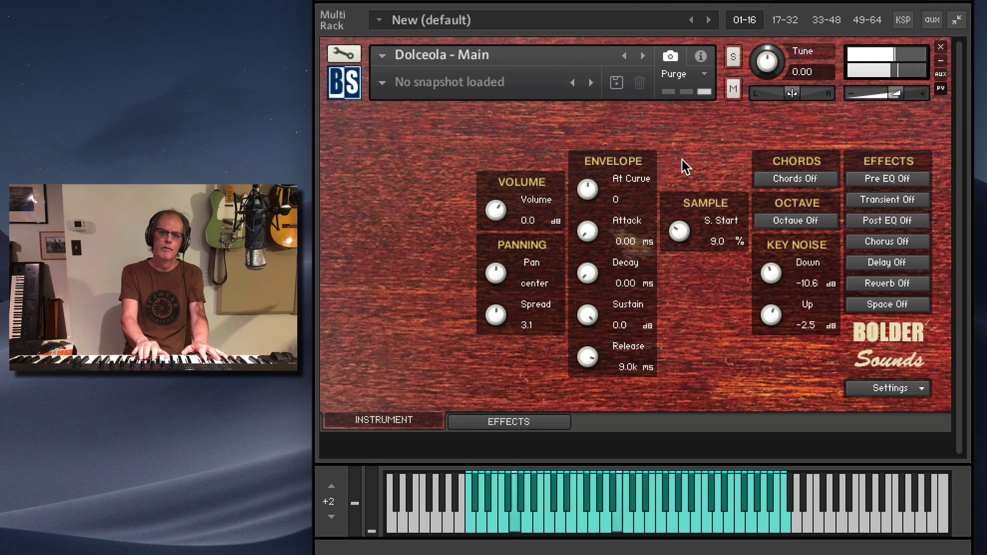
click(800, 218)
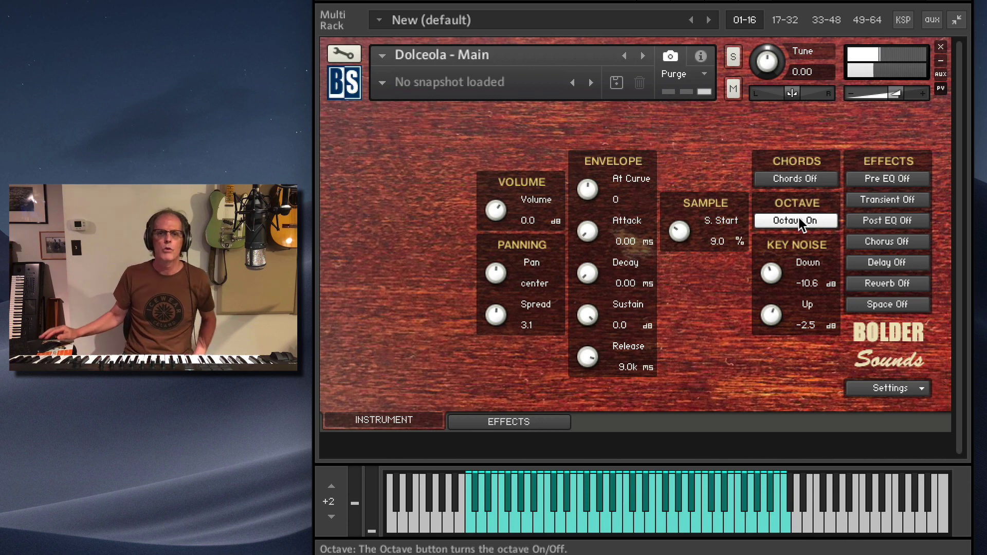
click(799, 217)
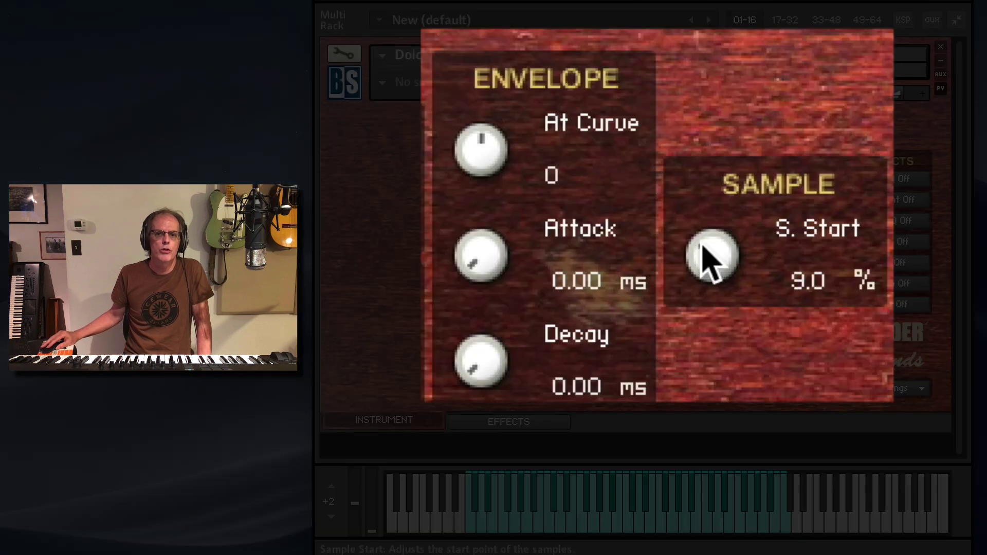
Raise the sample start to about 10.6 % and slightly raise the envelope attack time
drag(701, 243, 701, 227)
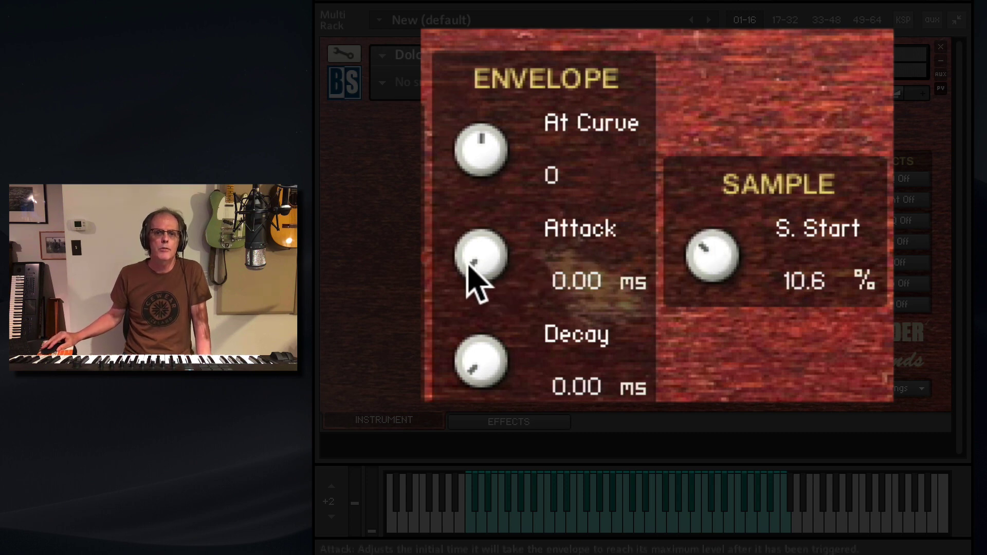
drag(476, 252, 473, 234)
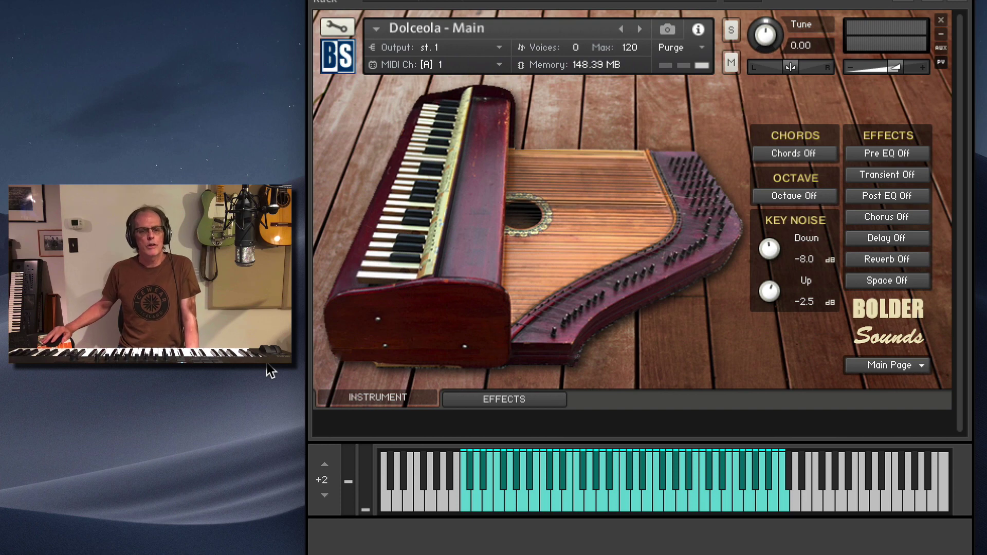
Show the effects section and turn the Delay effect on and back off
click(483, 399)
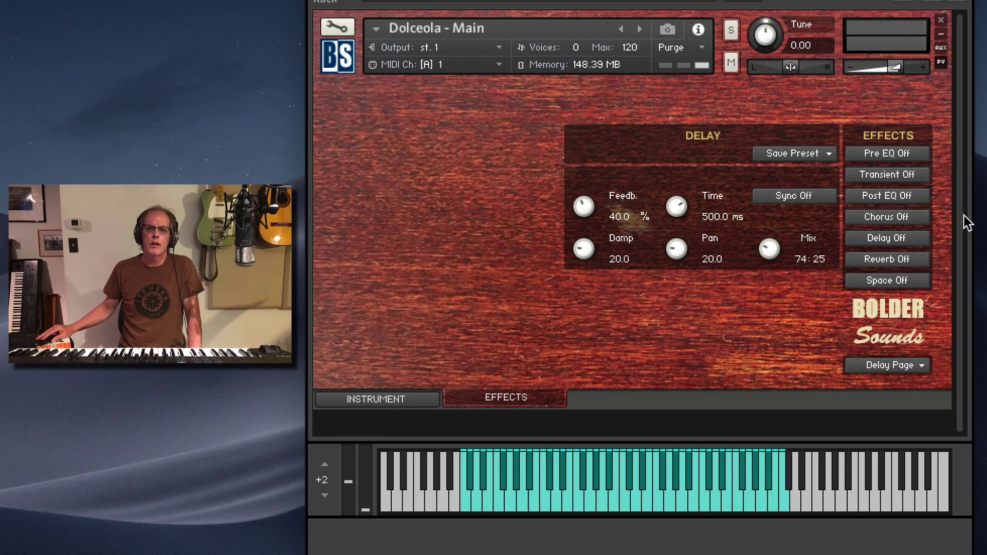
click(906, 238)
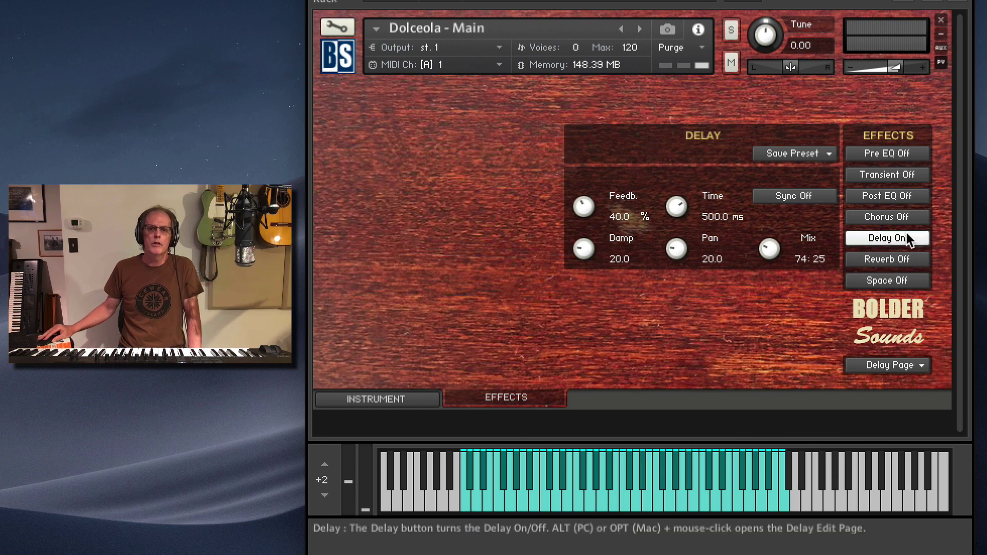
click(913, 238)
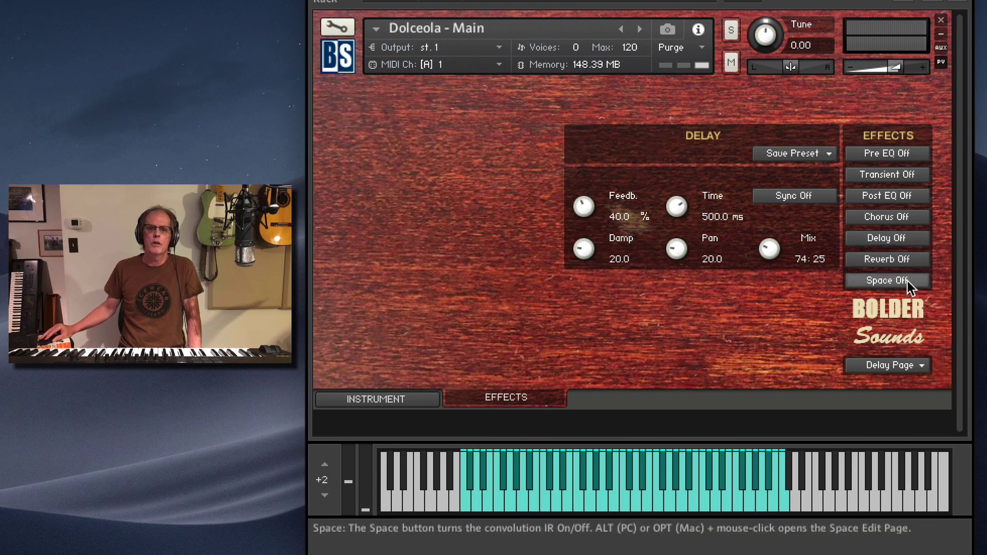
Turn the Space effect on with the Church 1 space and look over its preset options
click(908, 282)
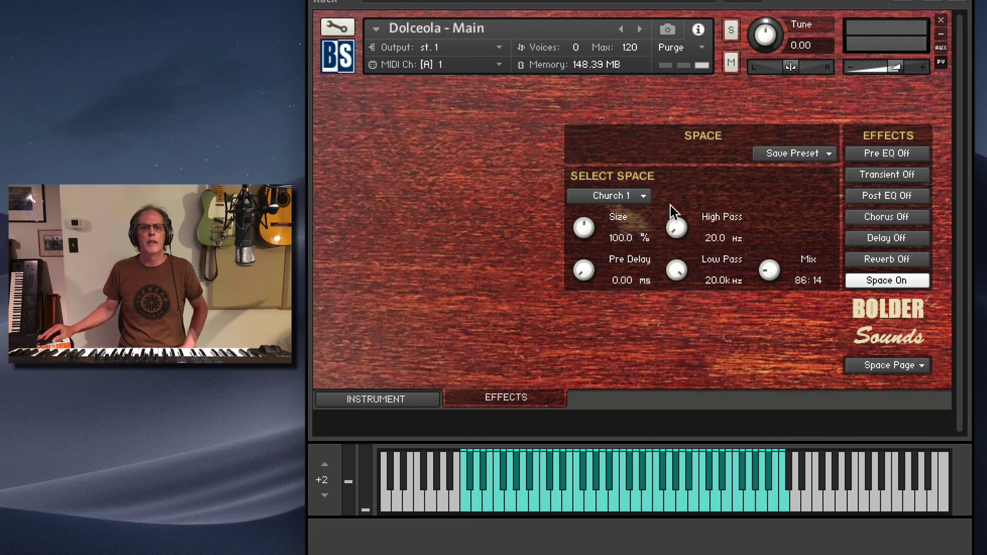
click(637, 196)
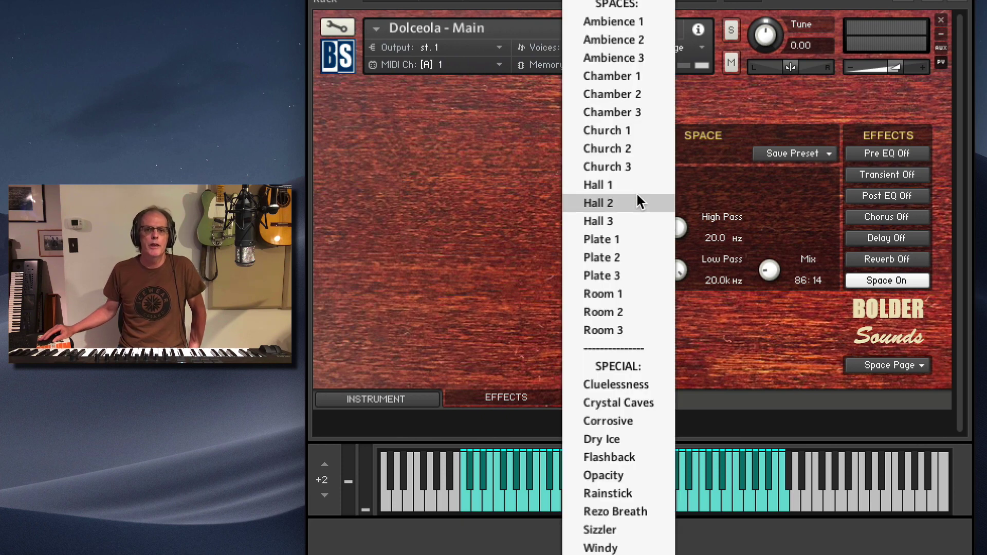
click(627, 129)
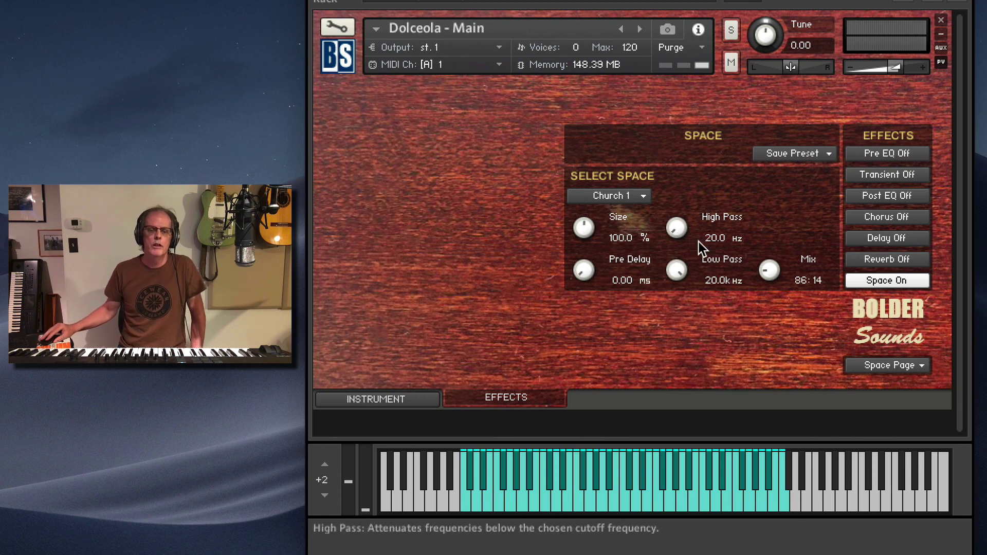
click(815, 154)
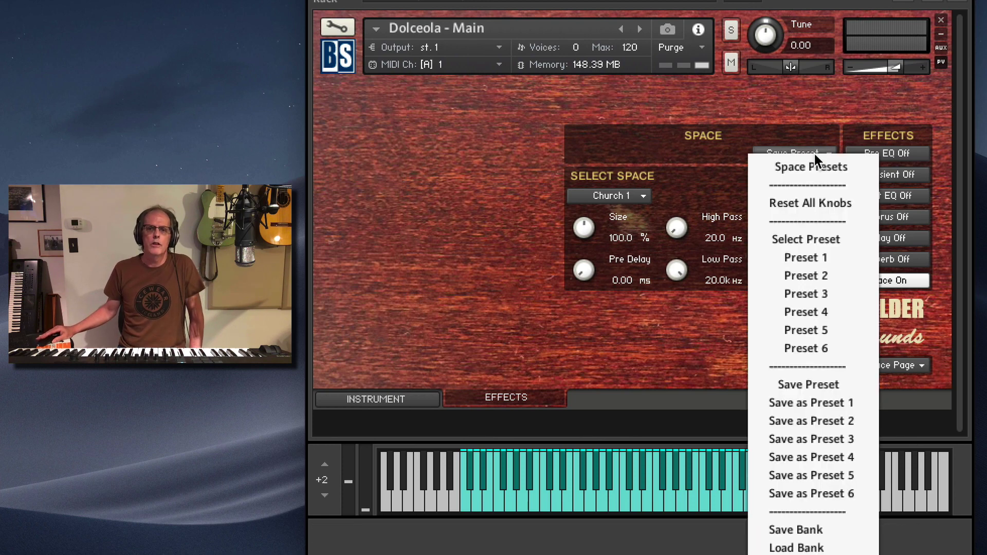
click(762, 127)
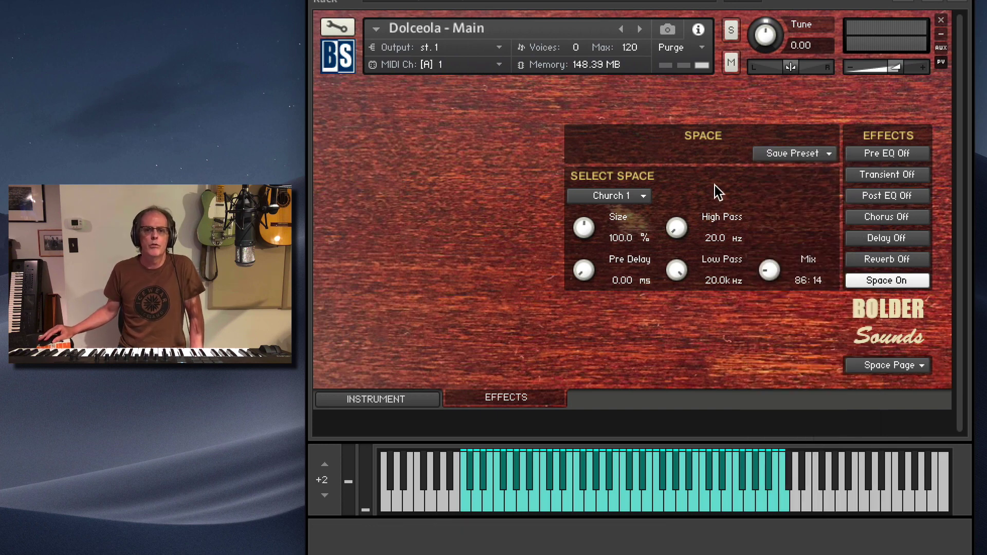
Try the Corrosive space with the mix at about 70:29, and switch the space to Windy
click(638, 196)
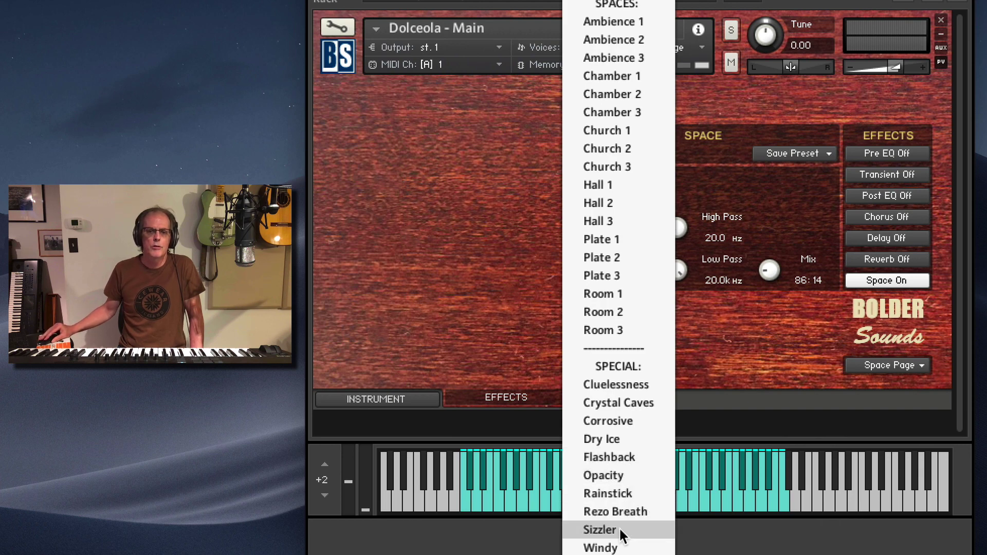
click(639, 419)
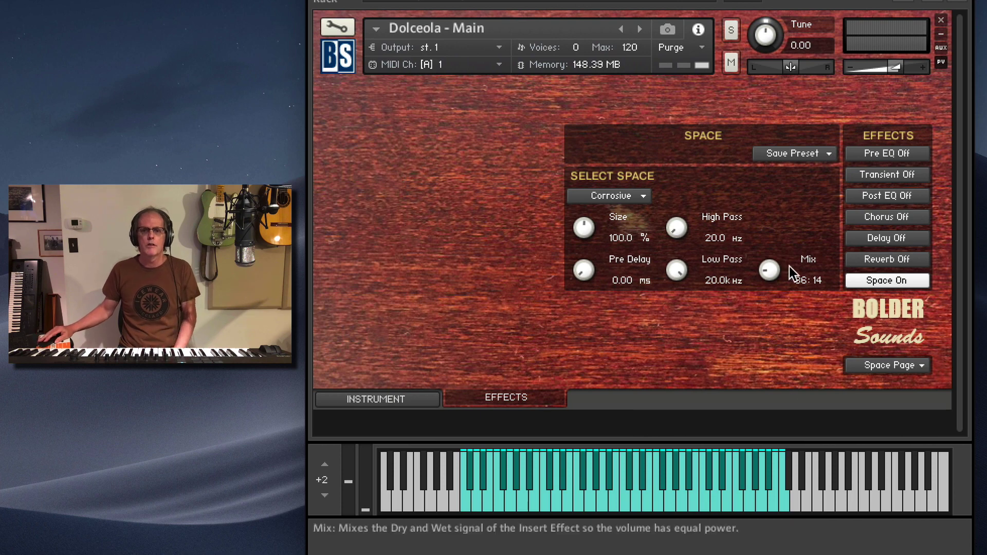
drag(770, 269, 767, 226)
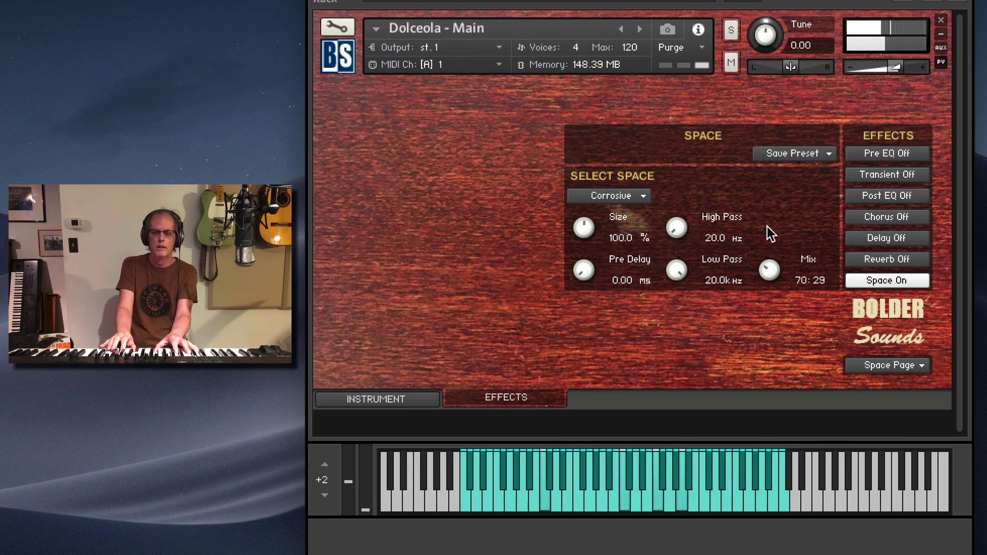
click(642, 197)
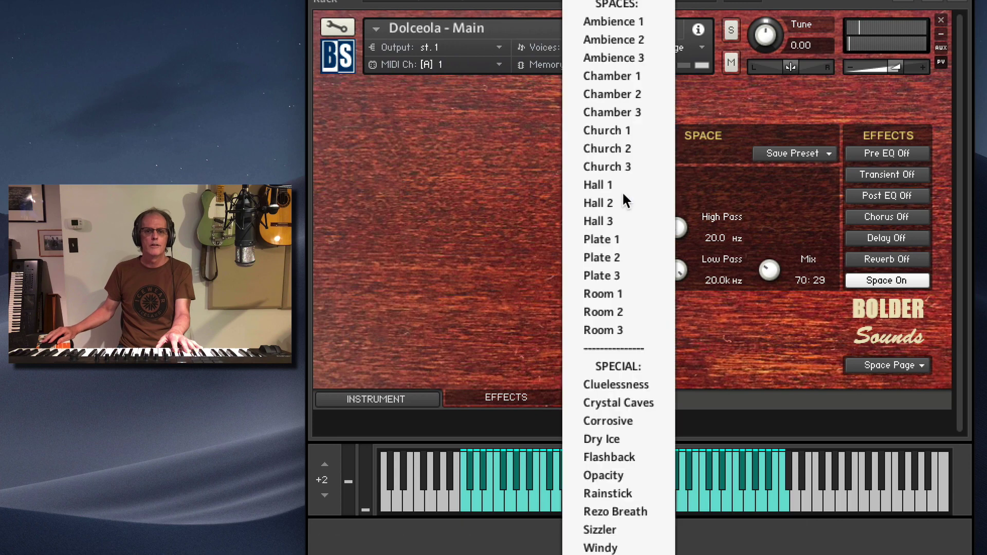
click(627, 546)
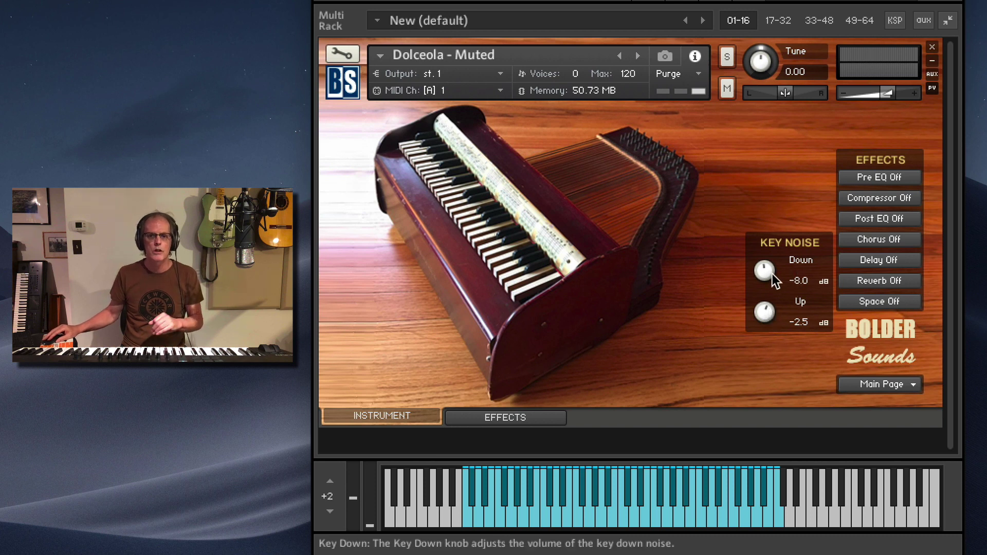
Turn the Muted instrument's key down and up noise off, and restore them to -8.0 dB and -2.5 dB
drag(766, 269, 764, 507)
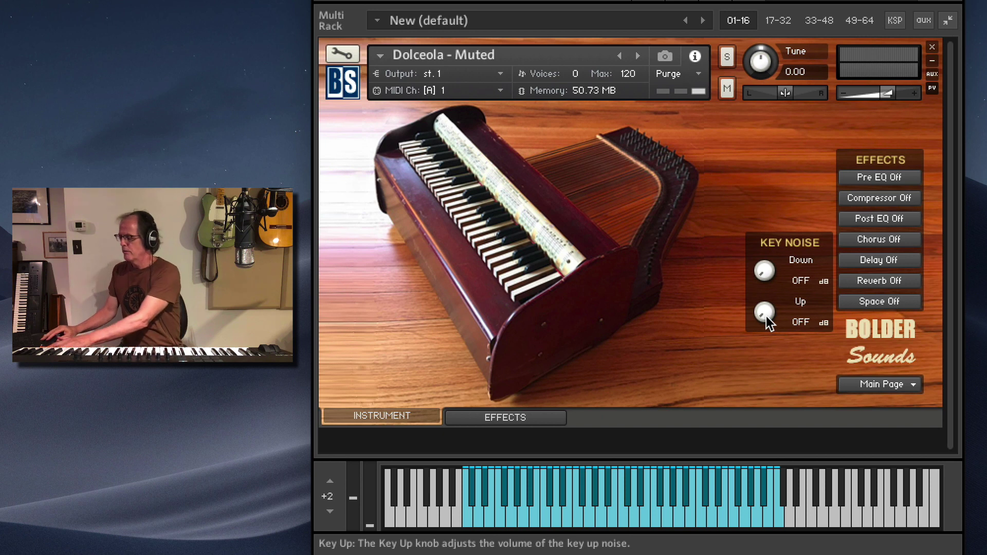
drag(766, 315, 767, 316)
drag(764, 268, 765, 273)
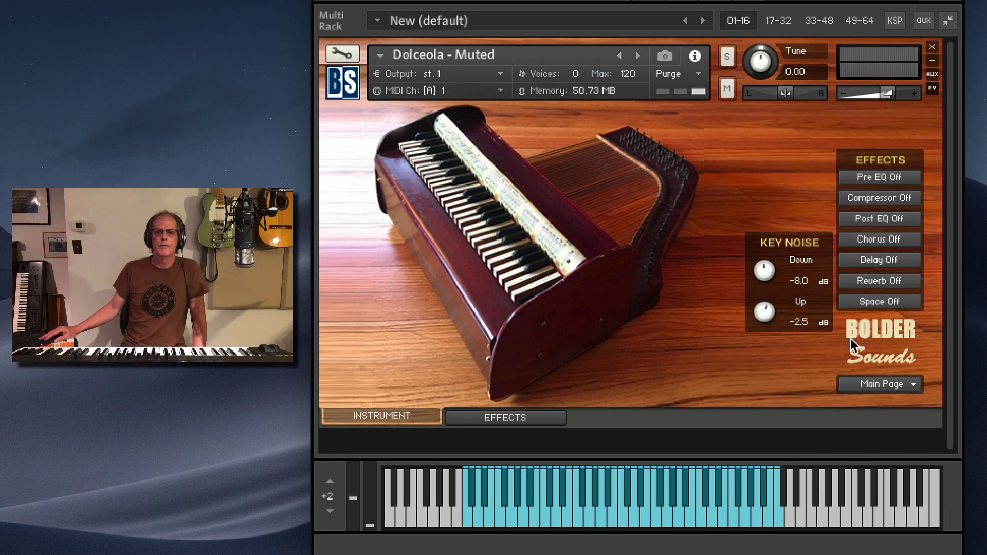
Look over the Muted instrument's Velocity, Settings and About pages
click(893, 384)
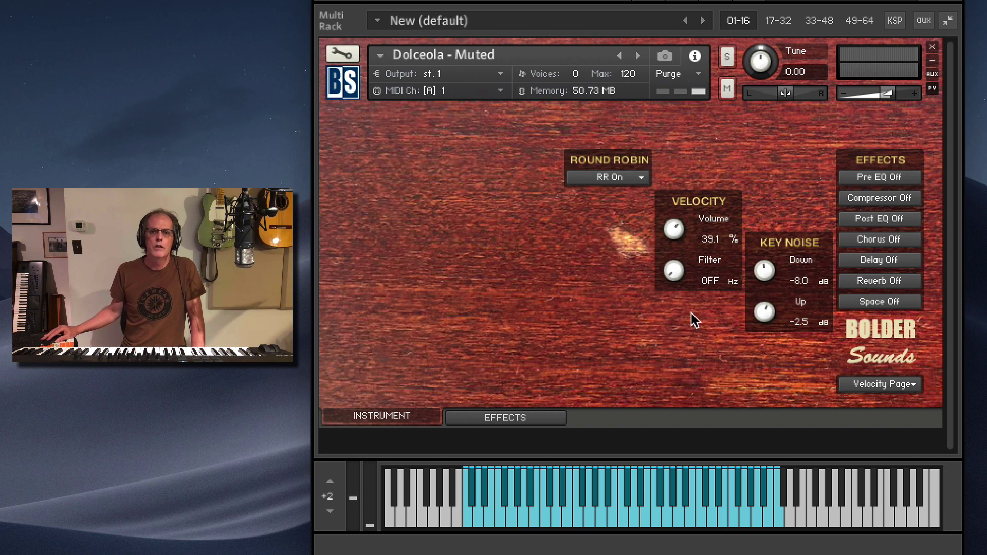
click(900, 390)
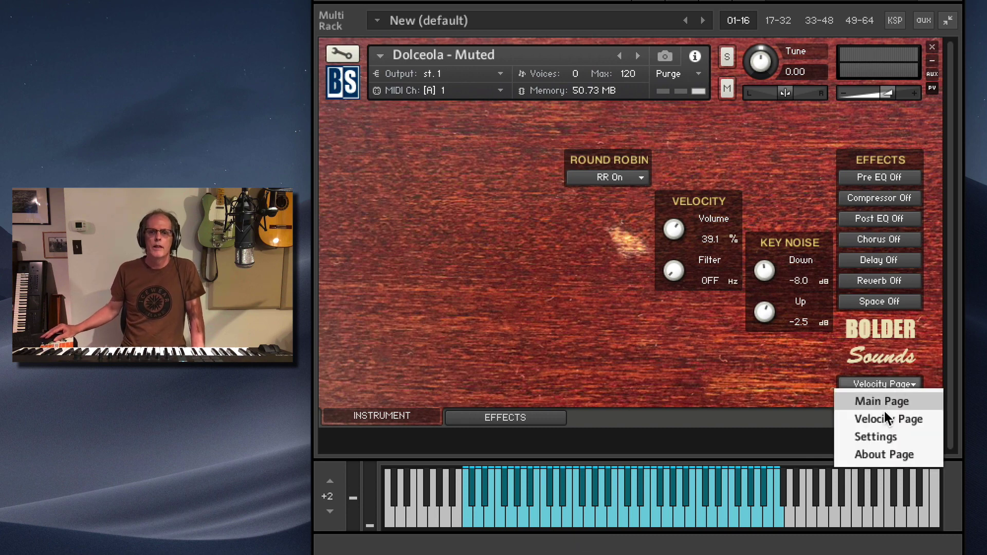
click(882, 435)
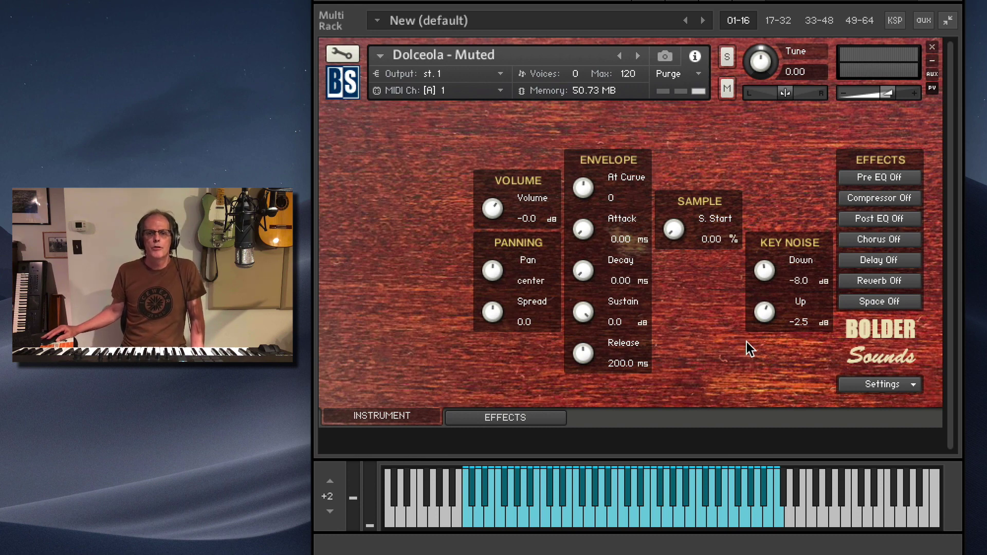
click(894, 384)
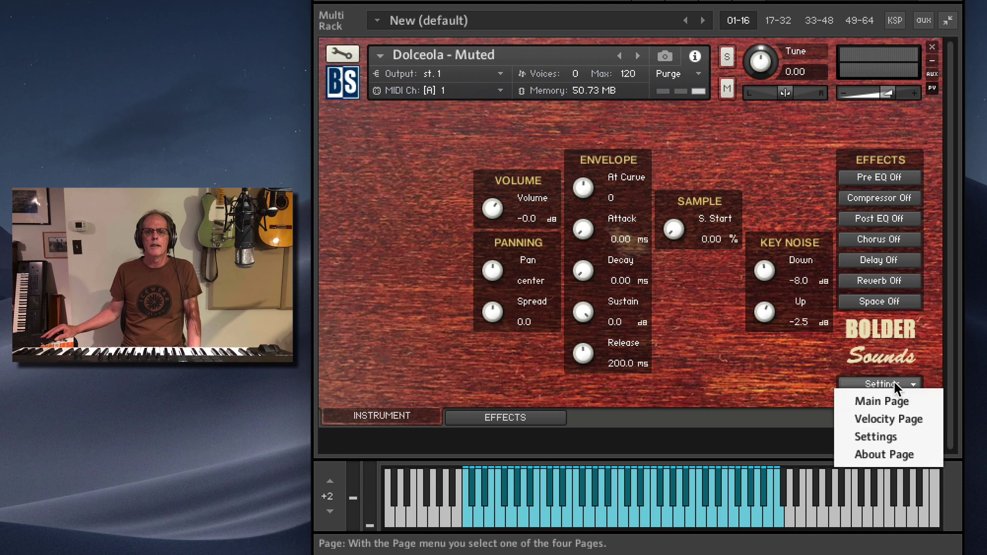
click(895, 449)
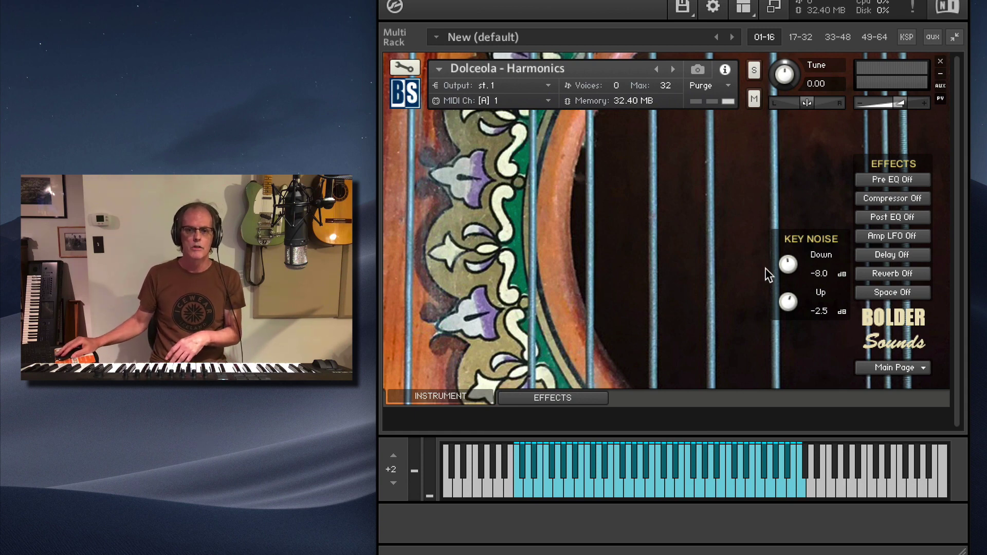
Turn off the Harmonics instrument's key down and up noise, and show its Velocity and Settings pages
drag(788, 264, 789, 334)
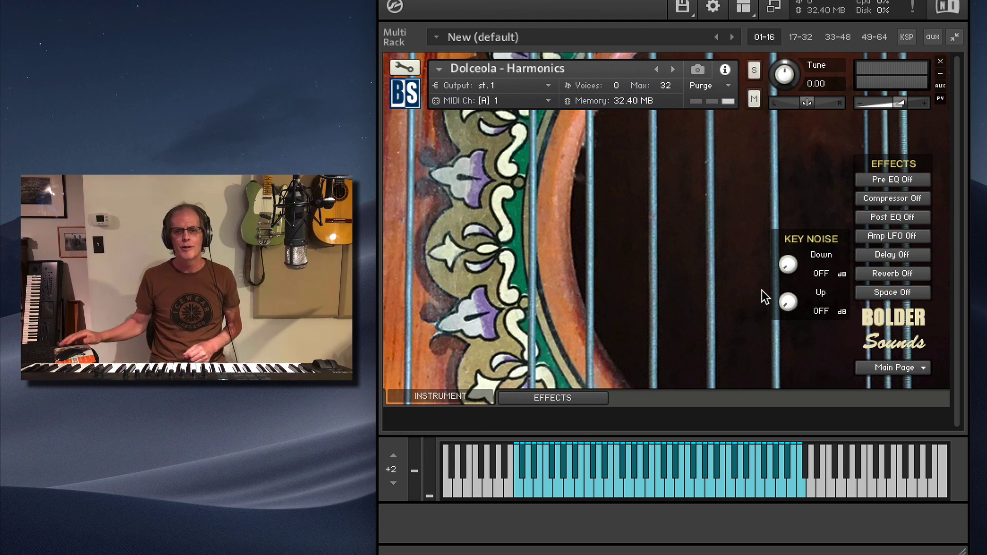
click(913, 366)
click(908, 397)
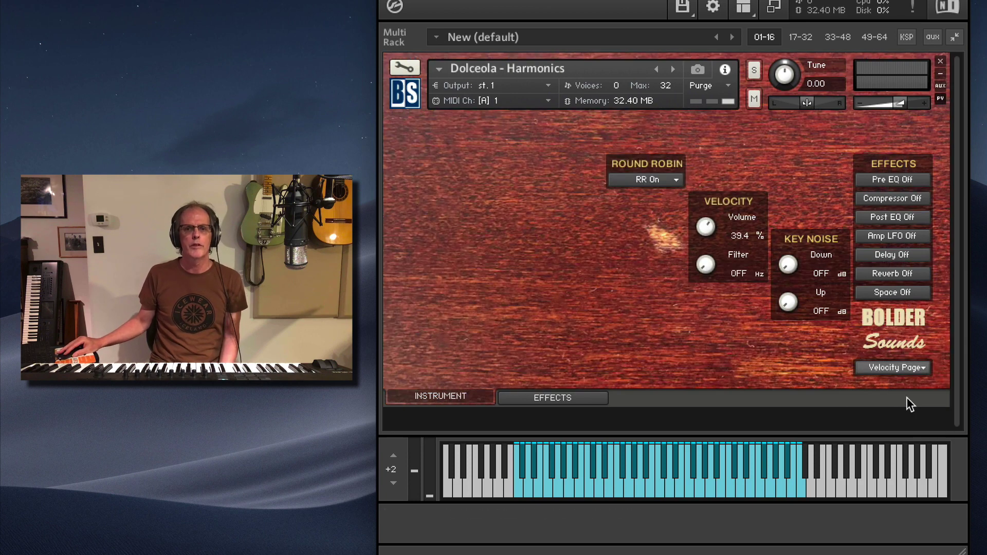
click(918, 366)
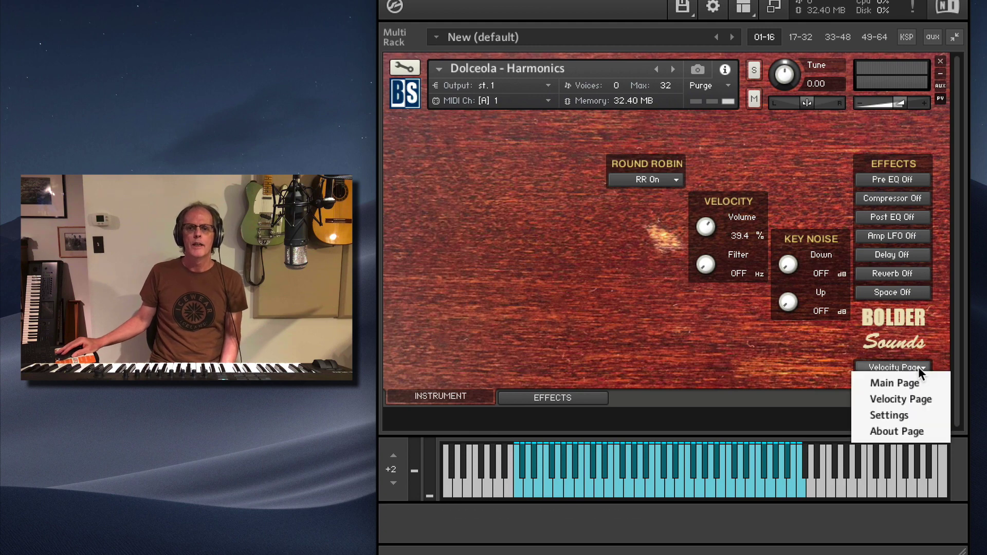
click(904, 414)
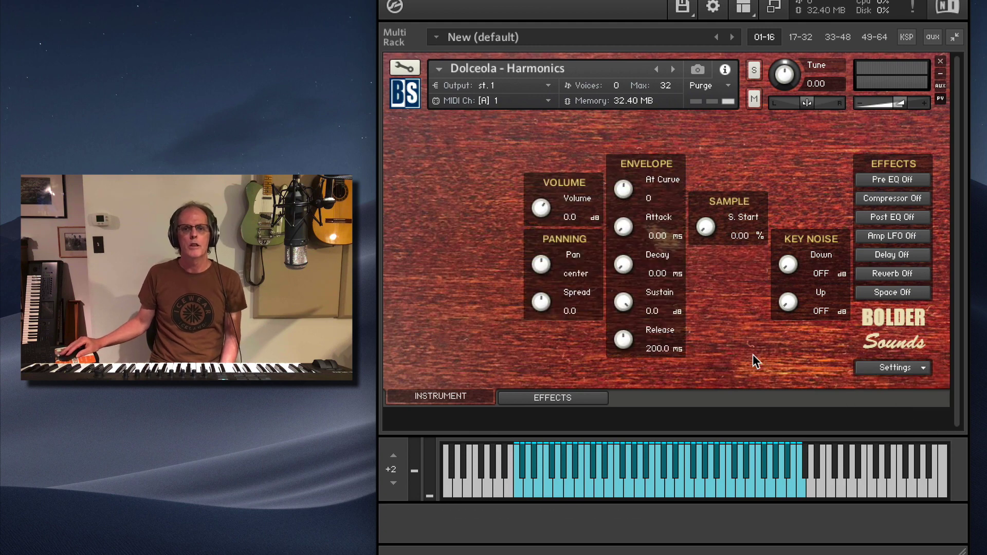